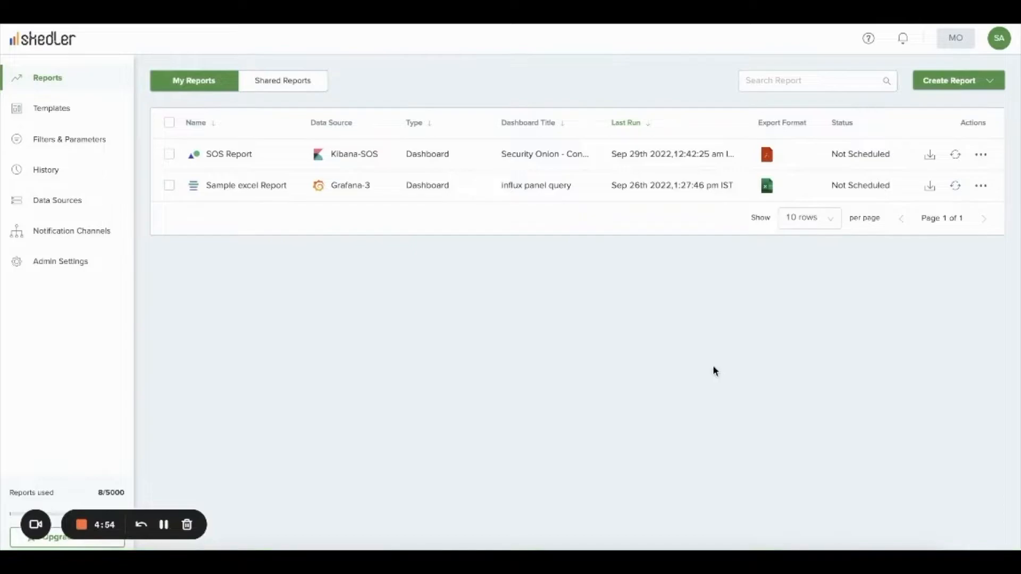
# - Open the parameters list and inspect the form for creating a parameter, leaving it without creating one
pyautogui.click(69, 148)
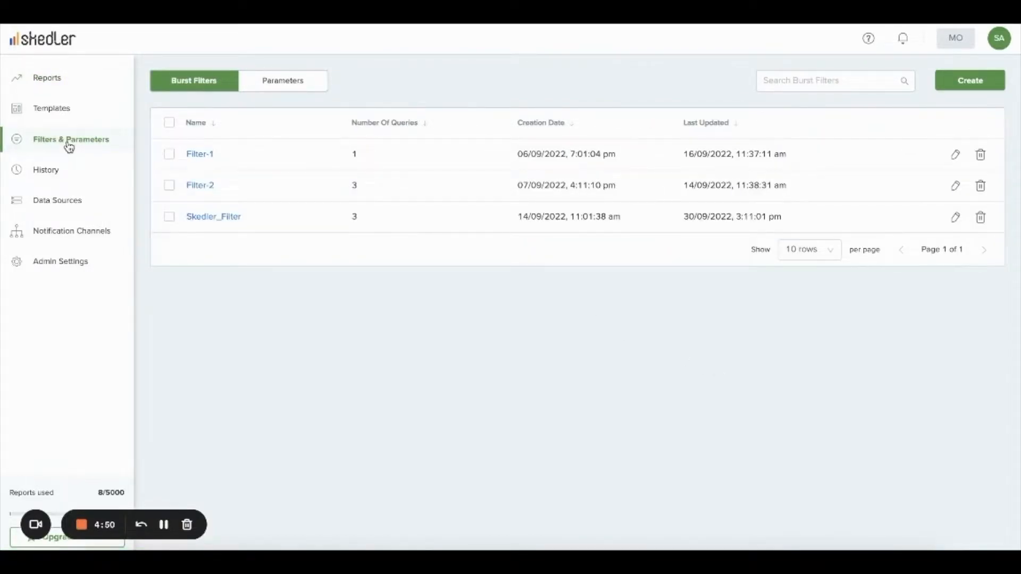
pyautogui.click(306, 87)
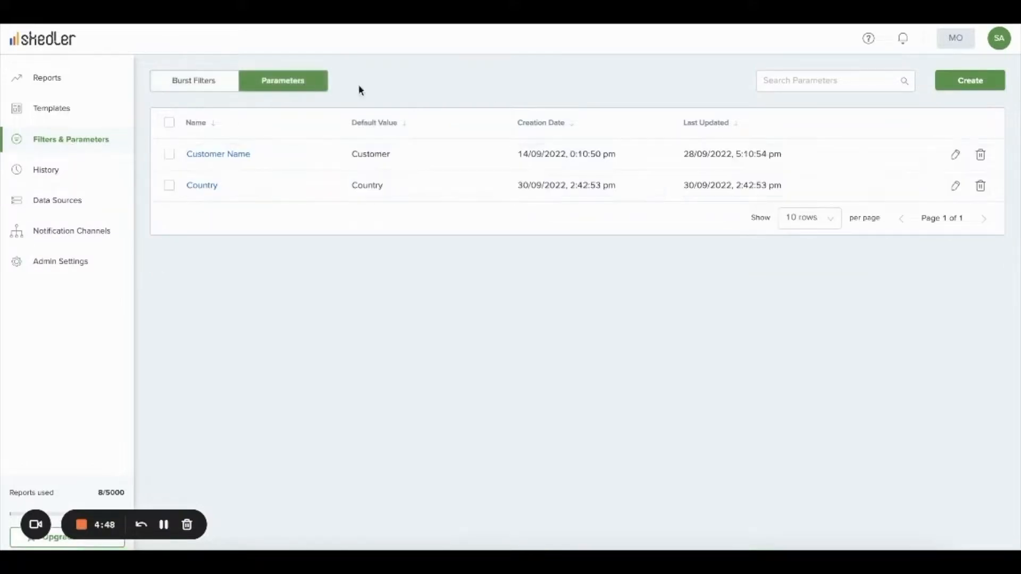
pyautogui.click(968, 84)
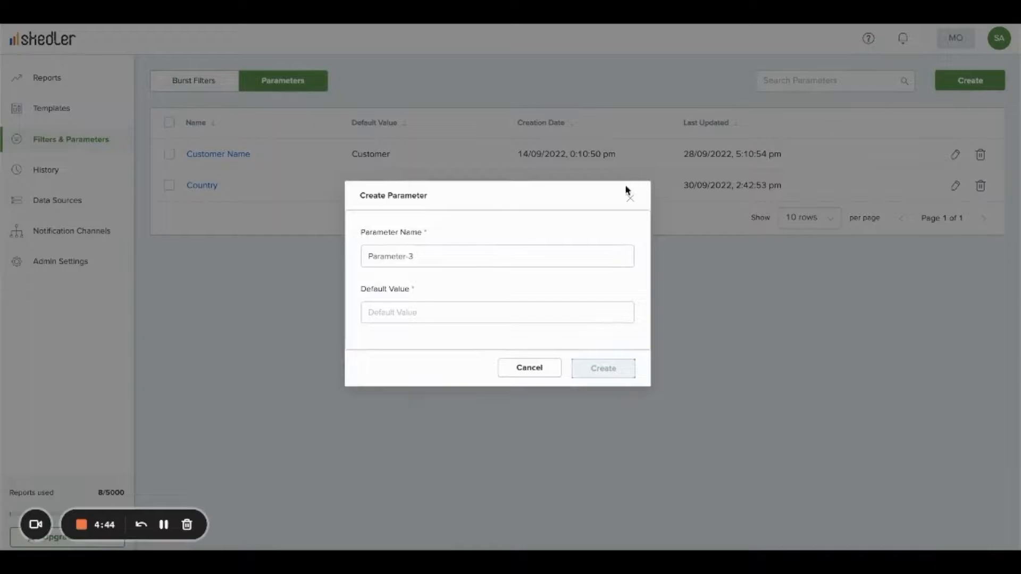
pyautogui.click(558, 254)
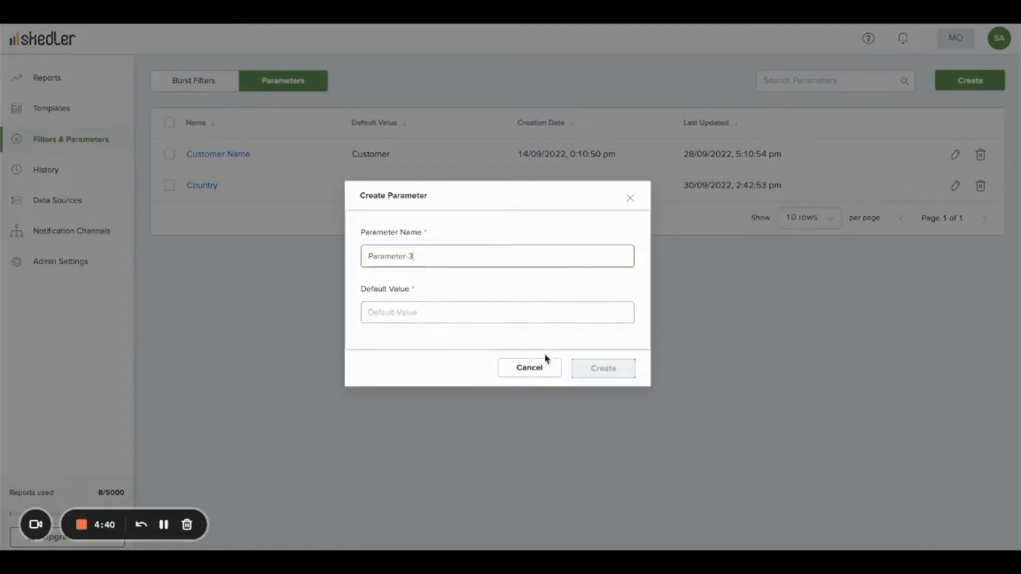
pyautogui.click(542, 368)
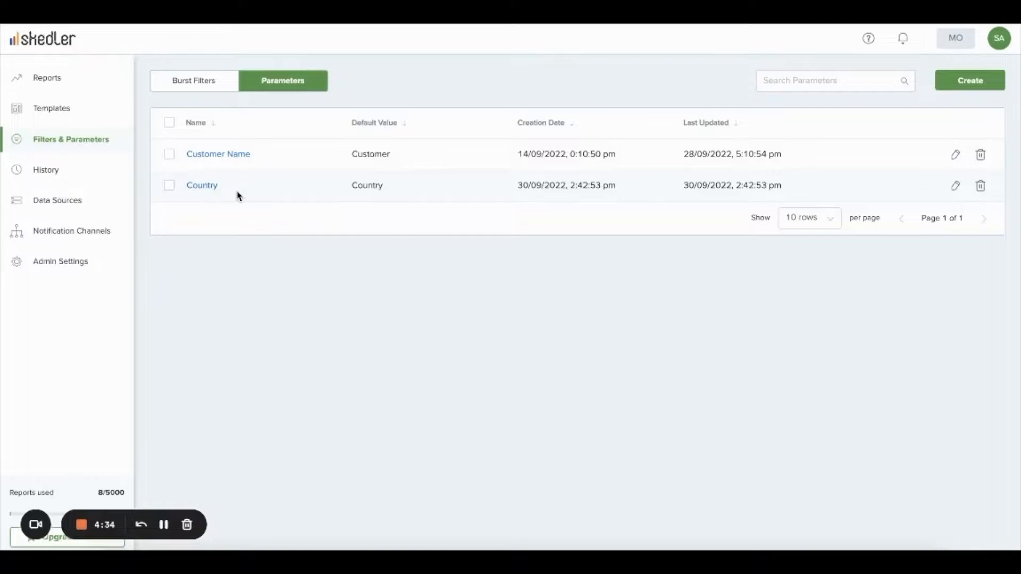
# - Open the burst filters list and inspect the options for building a new filter, leaving without adding one
pyautogui.click(201, 84)
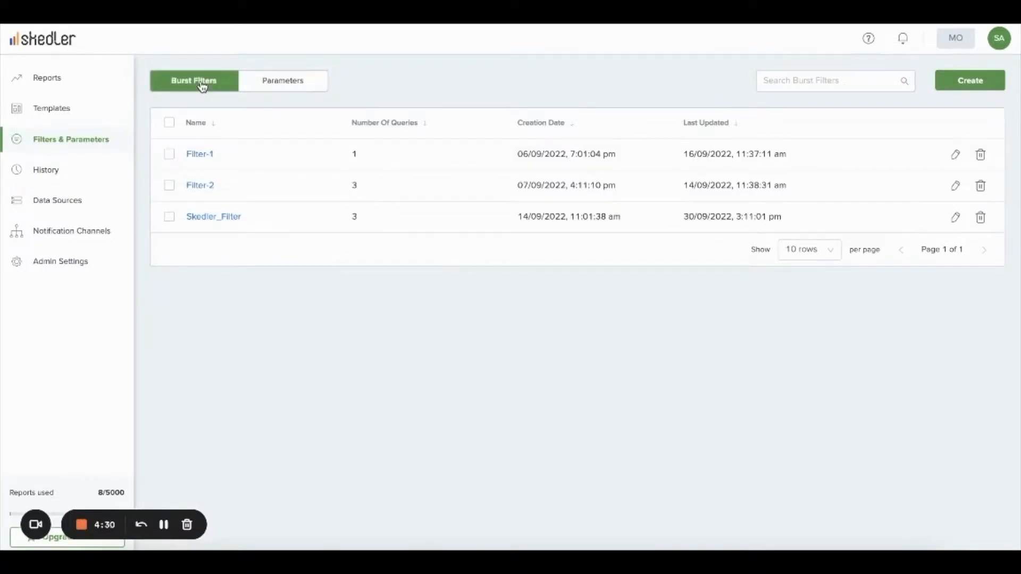
pyautogui.click(951, 83)
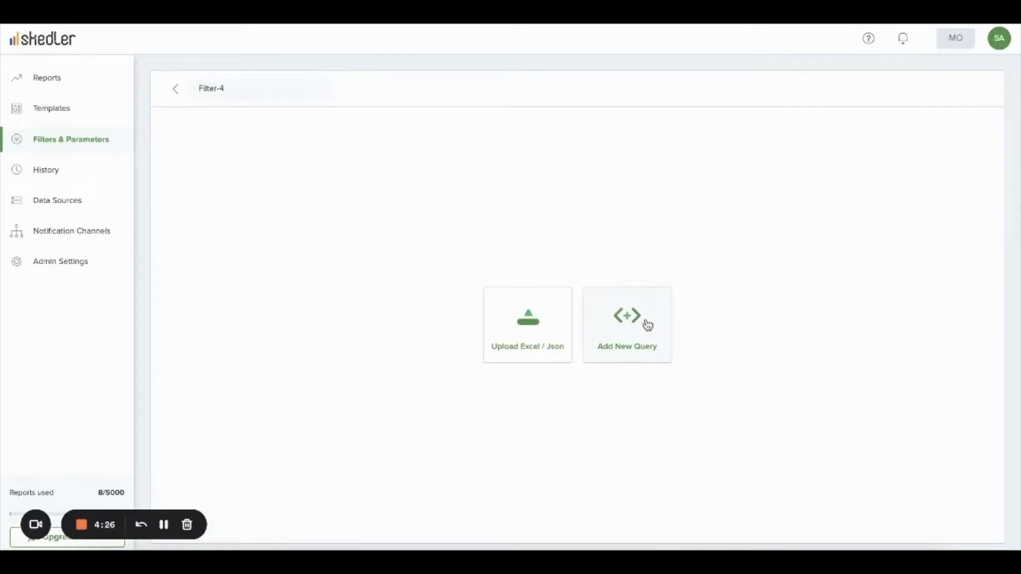
pyautogui.click(179, 90)
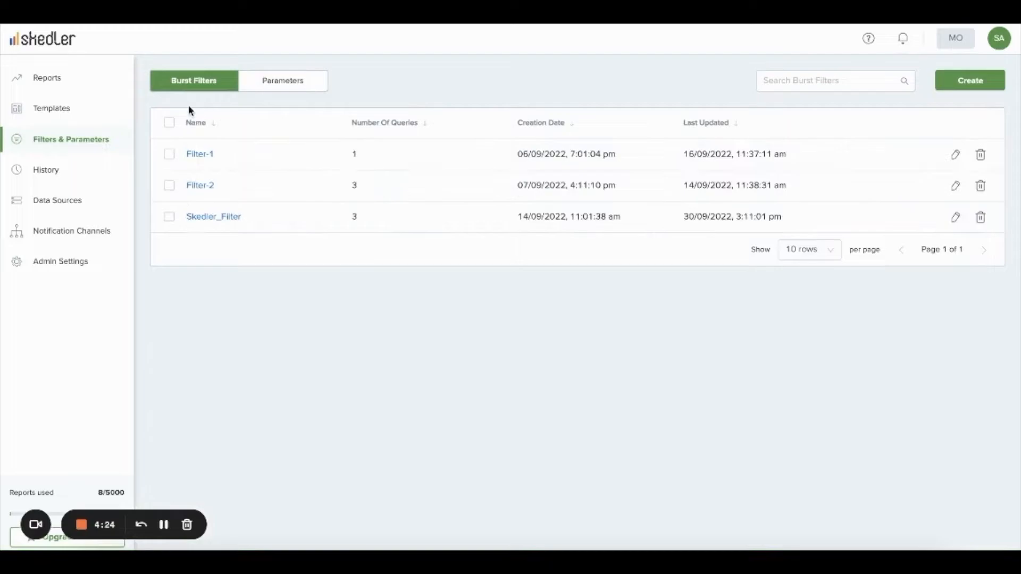
# - Open the Skedler_Filter burst filter and examine the name and report filter of its Country - AU query
pyautogui.click(216, 218)
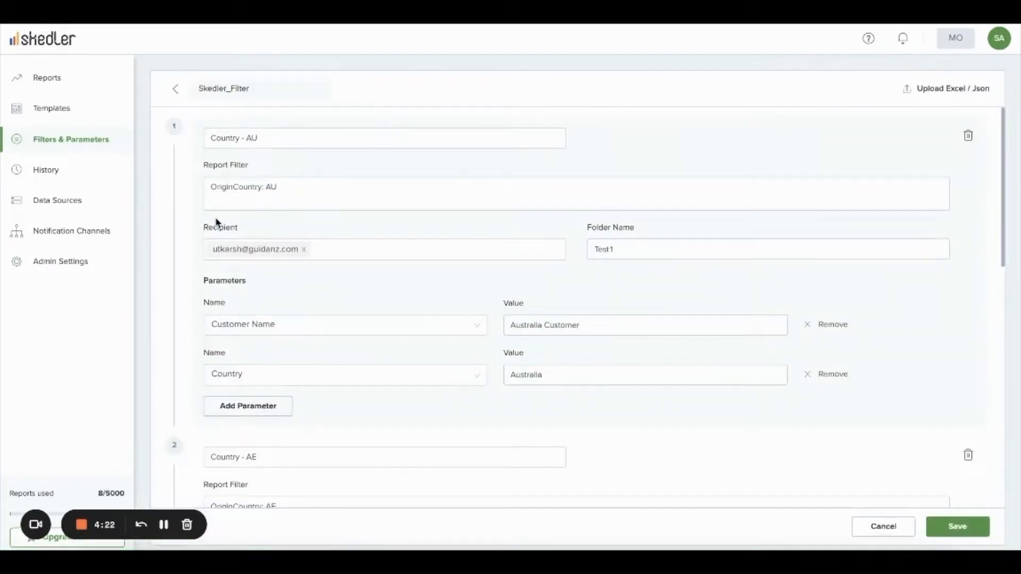
pyautogui.click(265, 137)
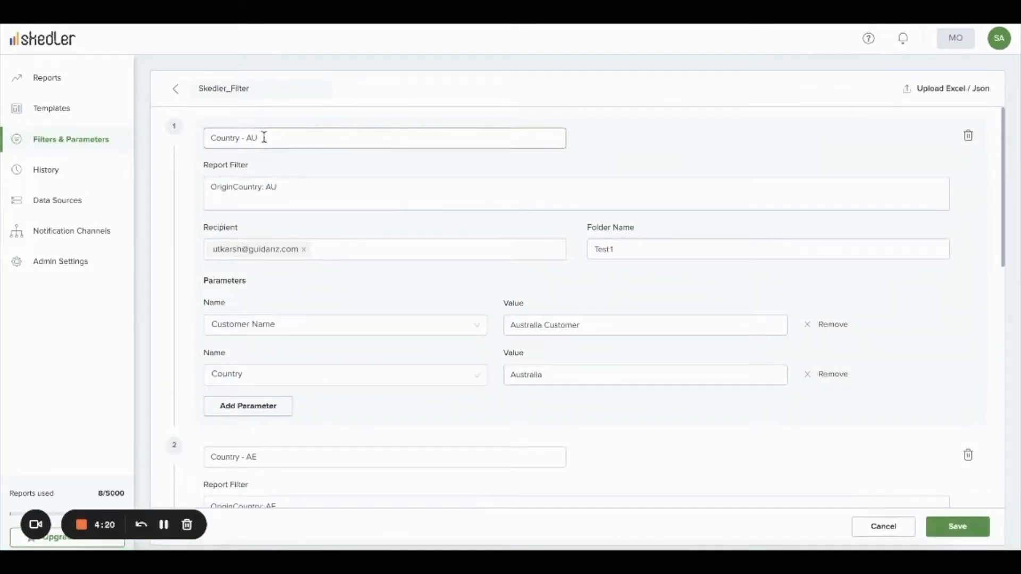
pyautogui.moveTo(258, 136); pyautogui.dragTo(209, 134)
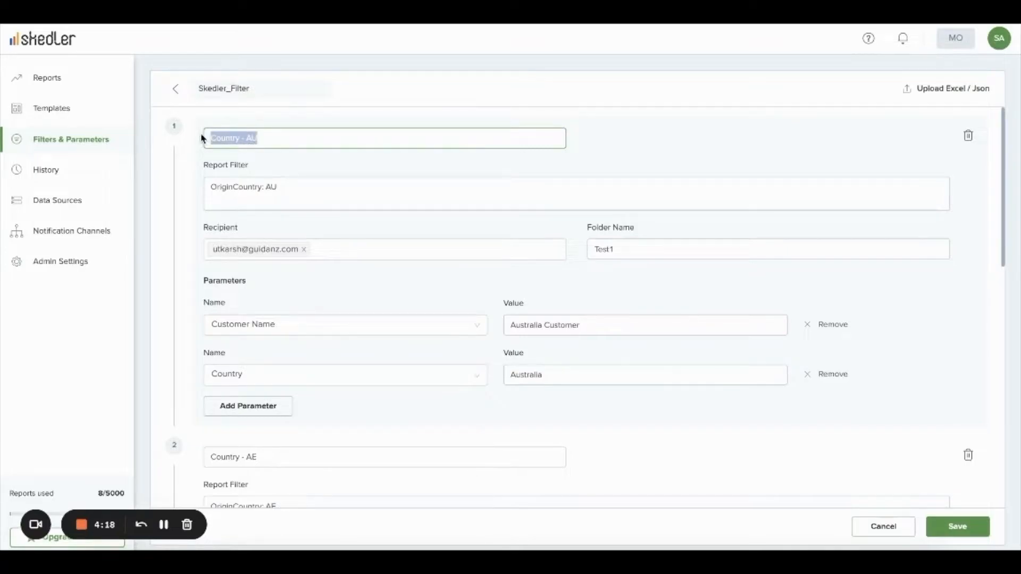
pyautogui.click(298, 191)
pyautogui.moveTo(297, 191); pyautogui.dragTo(202, 192)
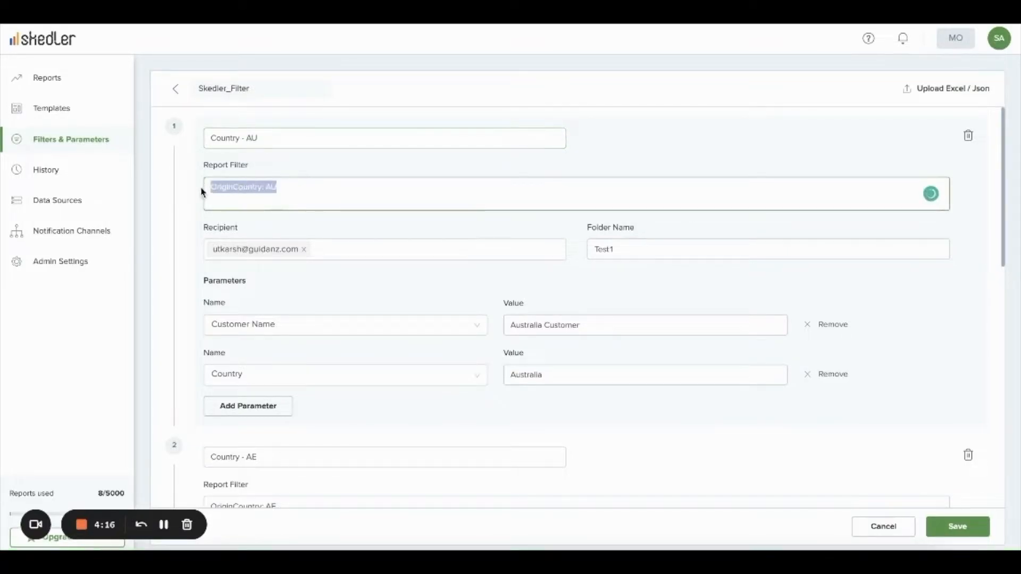
pyautogui.click(249, 198)
pyautogui.moveTo(261, 190); pyautogui.dragTo(204, 185)
pyautogui.moveTo(284, 190); pyautogui.dragTo(267, 186)
pyautogui.click(333, 225)
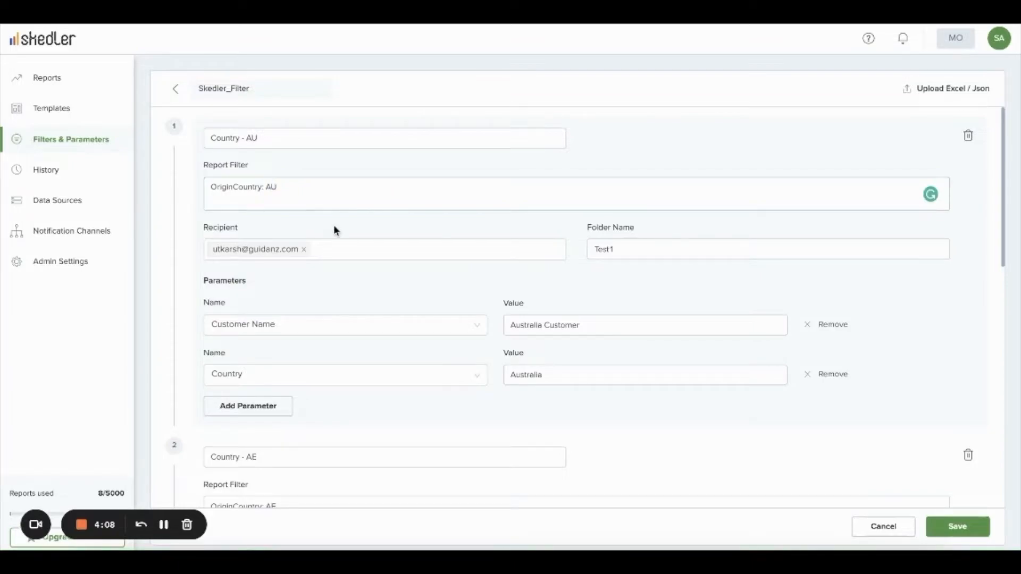
# - Remove the Customer Name and Country parameters from the Country - AU query
pyautogui.scroll(-1, 333, 225)
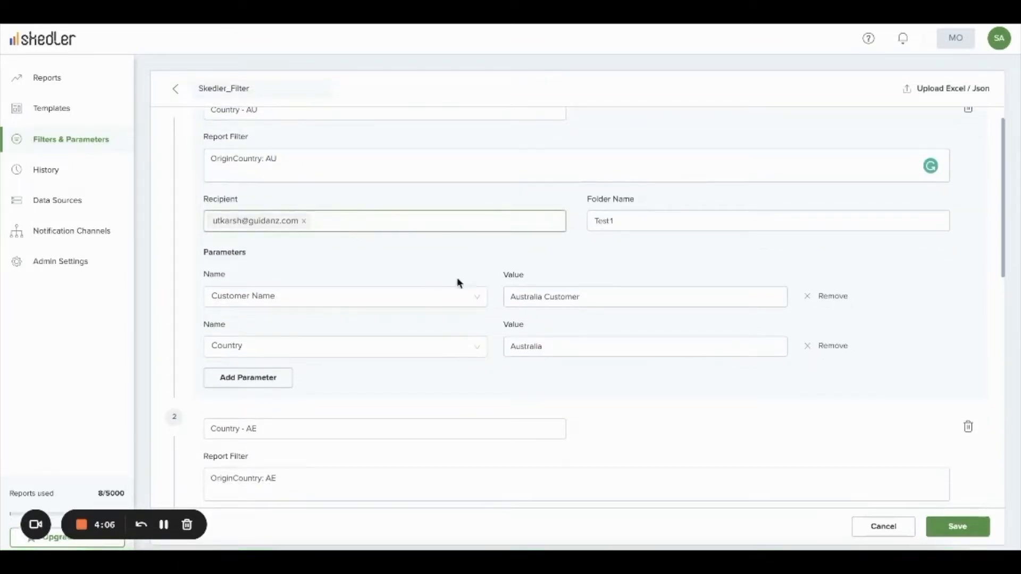
pyautogui.click(822, 297)
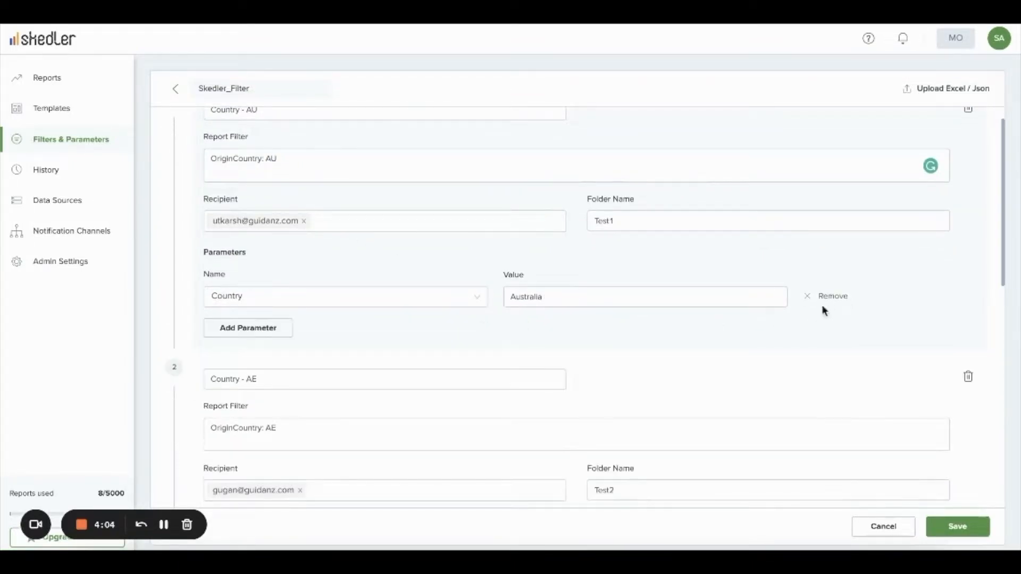
pyautogui.click(820, 298)
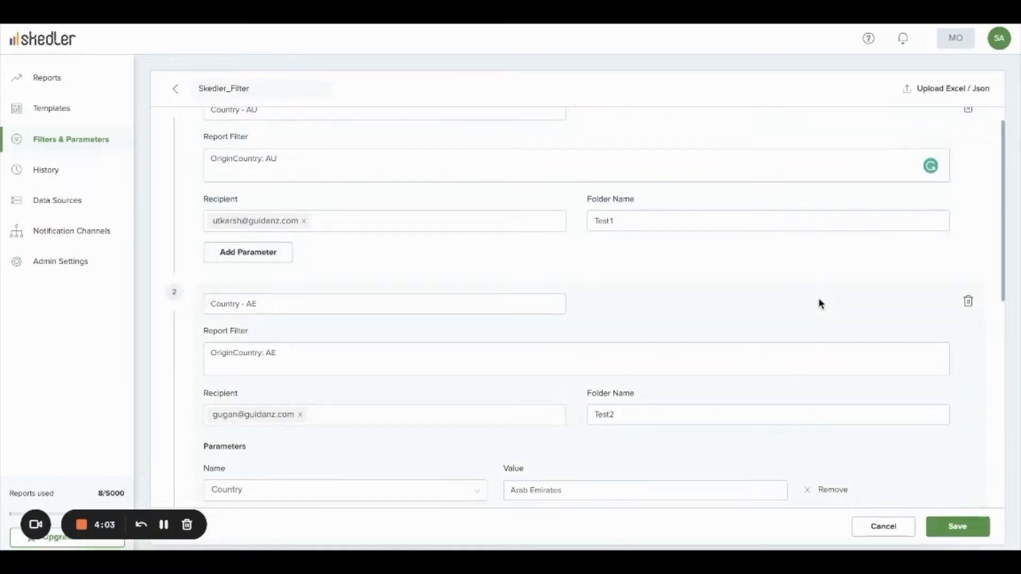
# - Add two parameters, Customer Name and Country, to the Country - AU query
pyautogui.click(265, 261)
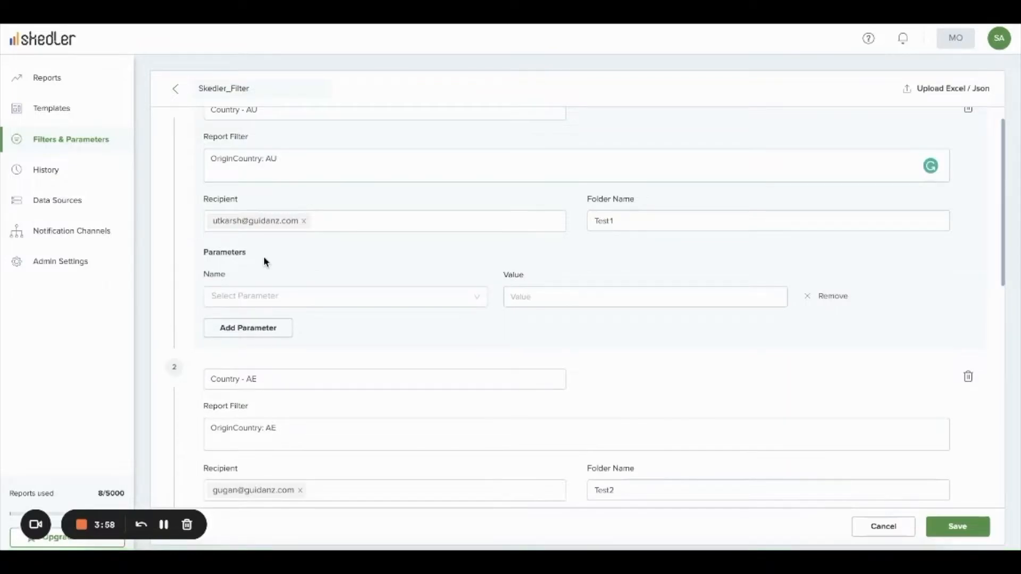
pyautogui.click(276, 297)
pyautogui.click(276, 323)
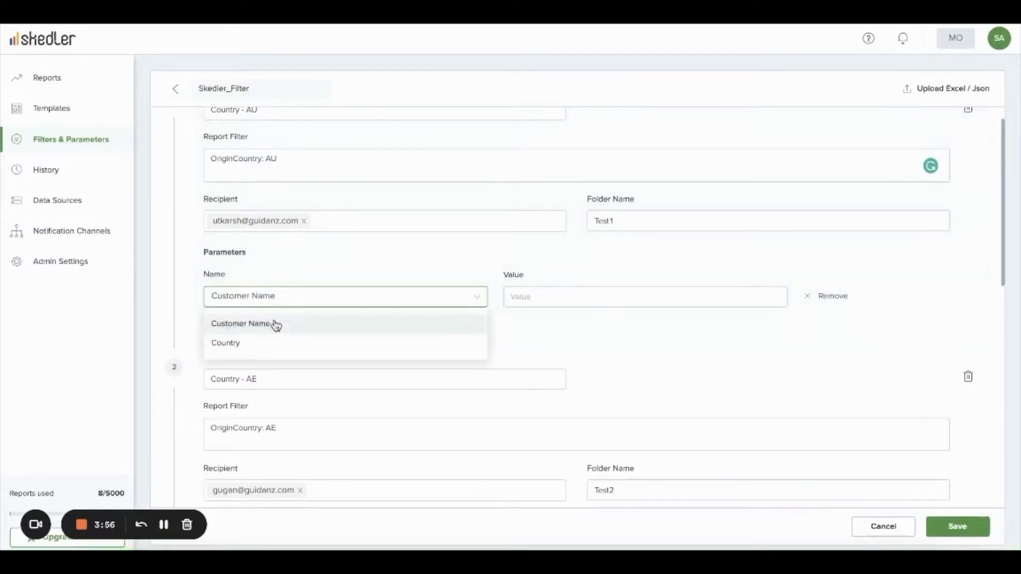
pyautogui.click(275, 326)
pyautogui.click(274, 346)
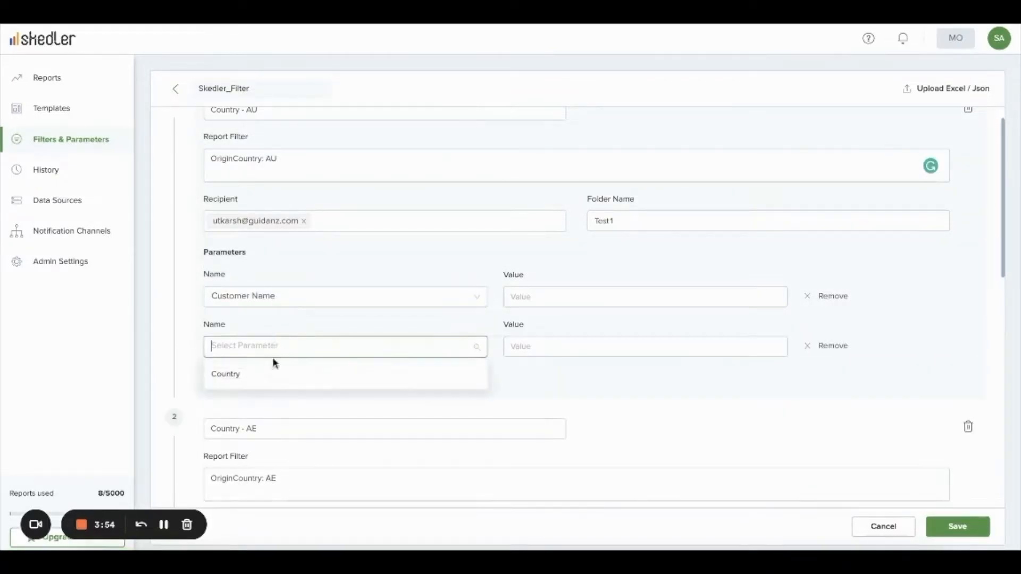
pyautogui.click(273, 375)
# - Set the Country - AU query's Customer Name value to Australia Customer and its Country value to Australia
pyautogui.click(596, 291)
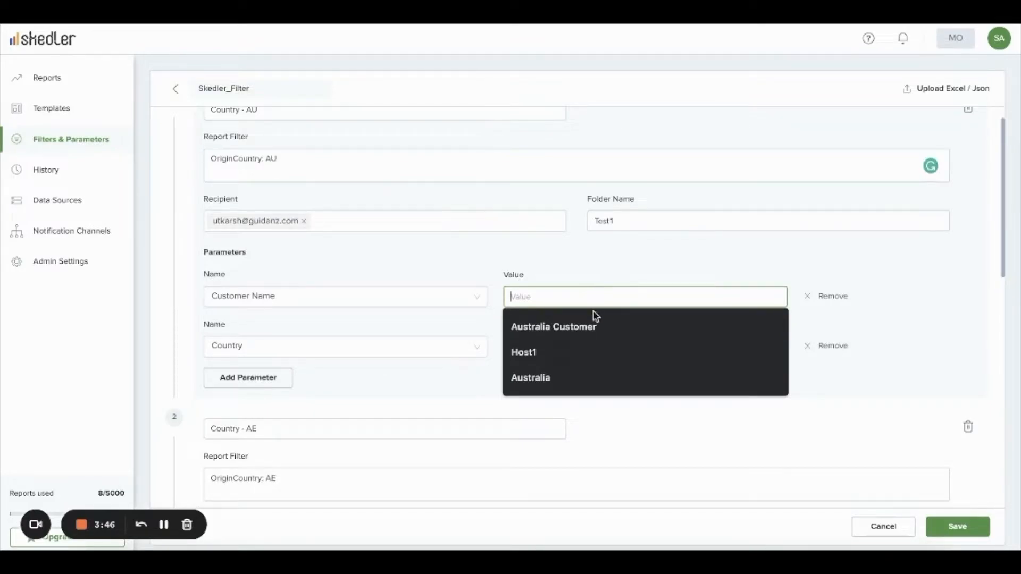
pyautogui.click(593, 327)
pyautogui.click(583, 346)
pyautogui.click(565, 384)
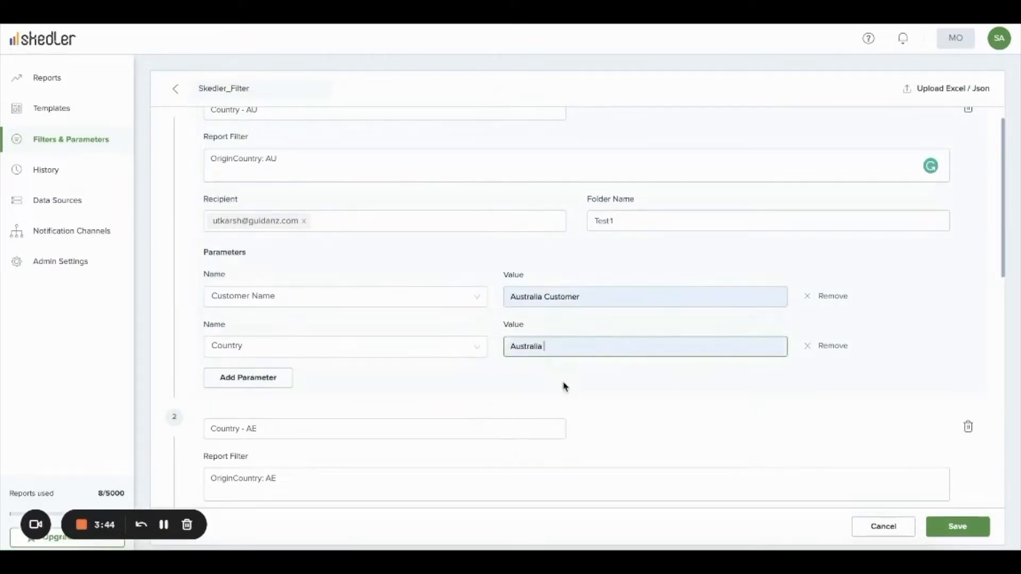
# - Review the Country - AE and Country - CN queries and save the Skedler_Filter burst filter
pyautogui.scroll(-2, 618, 401)
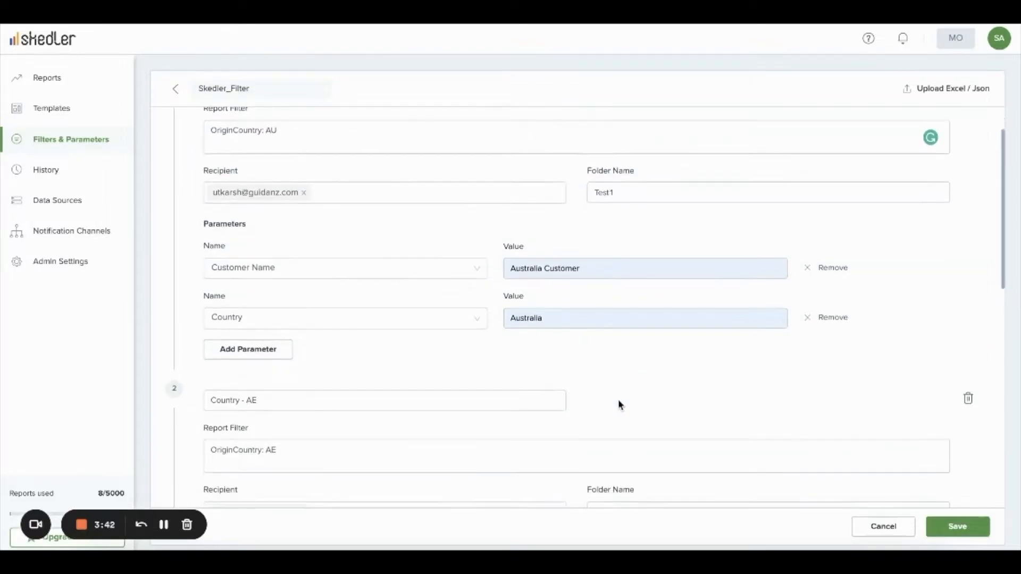
pyautogui.scroll(-7, 618, 399)
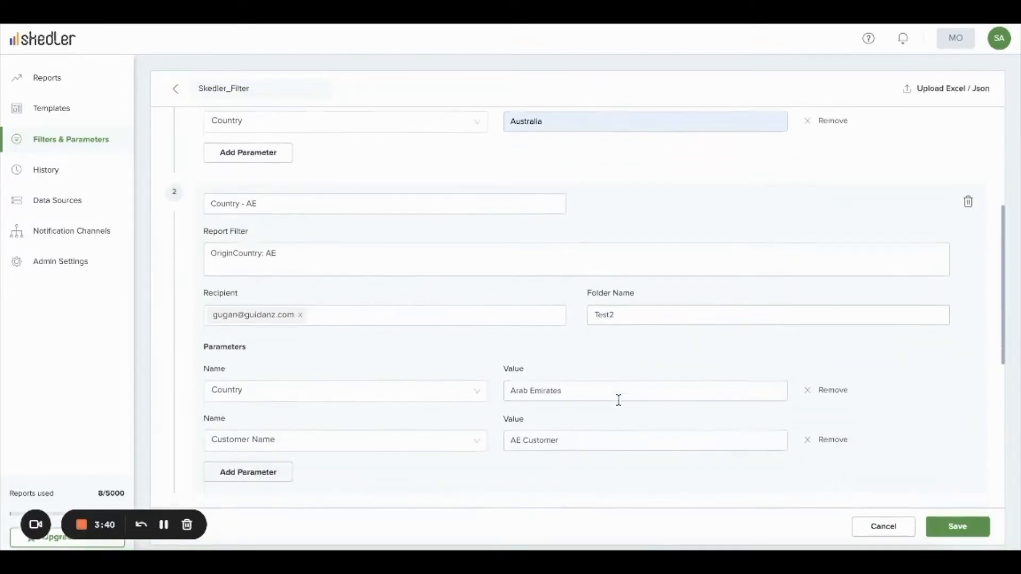
pyautogui.scroll(-11, 618, 400)
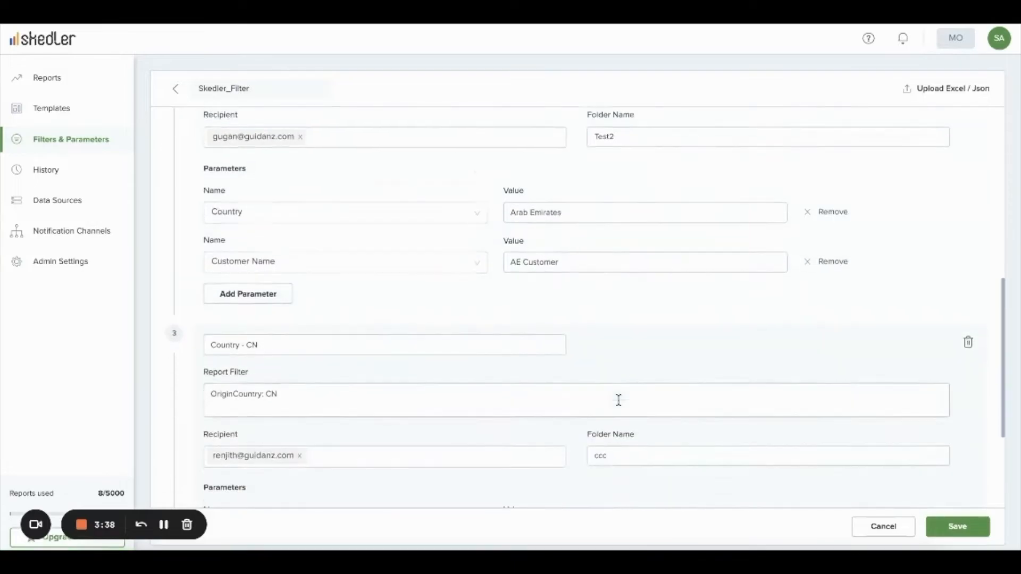
pyautogui.scroll(-1, 618, 403)
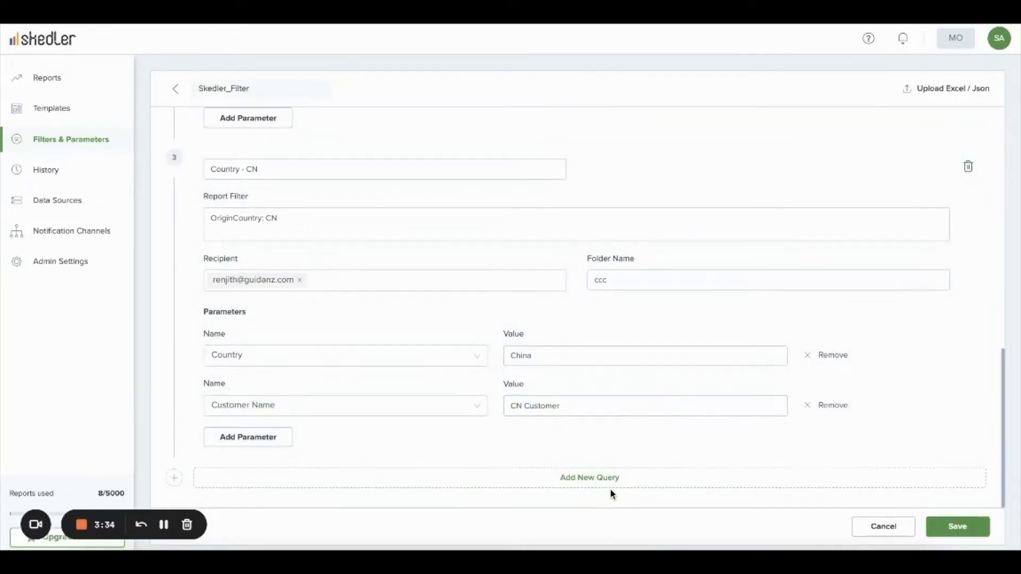
pyautogui.click(957, 529)
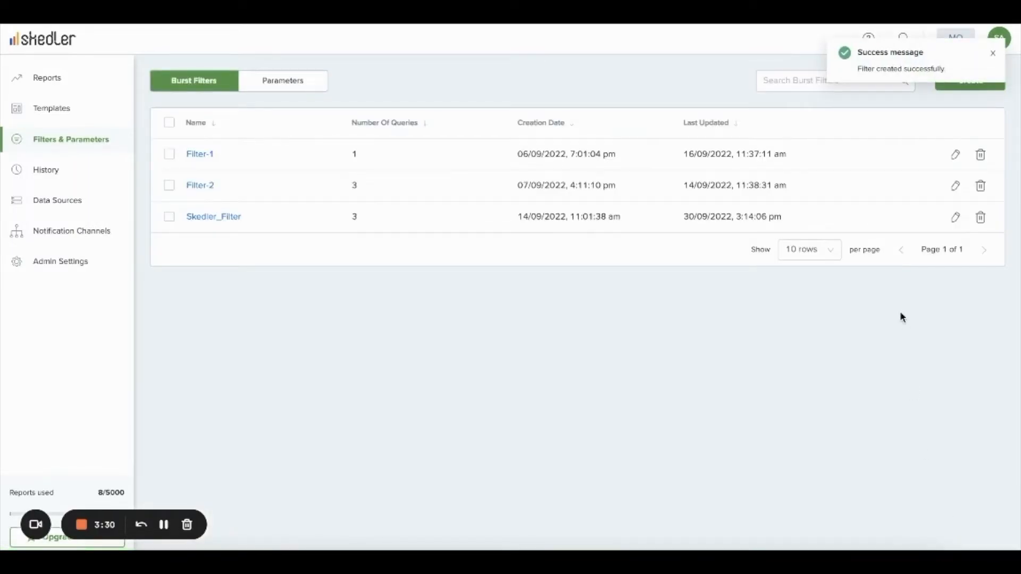
# - Return to the reports list and start creating a new report
pyautogui.click(52, 89)
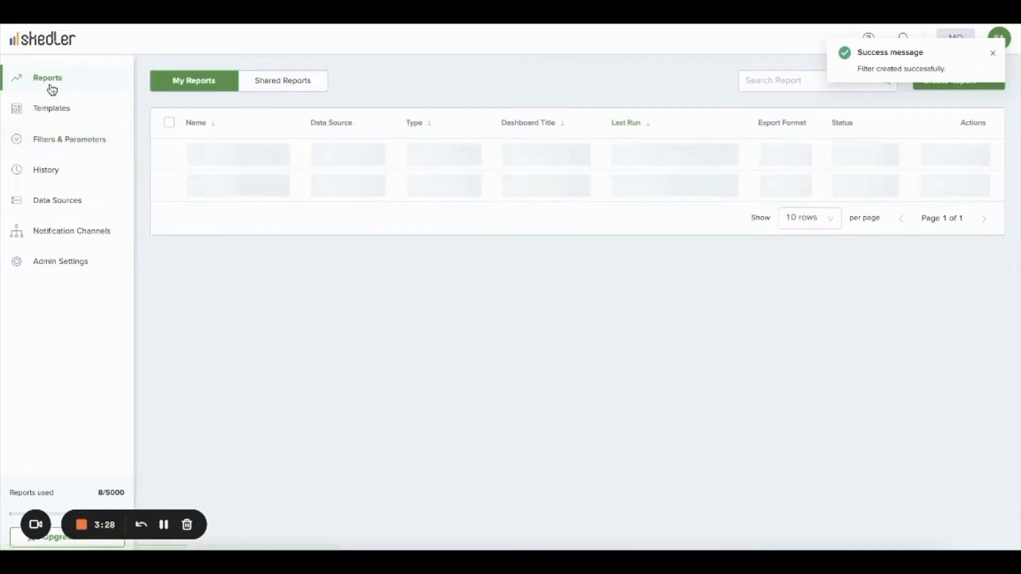
pyautogui.click(993, 55)
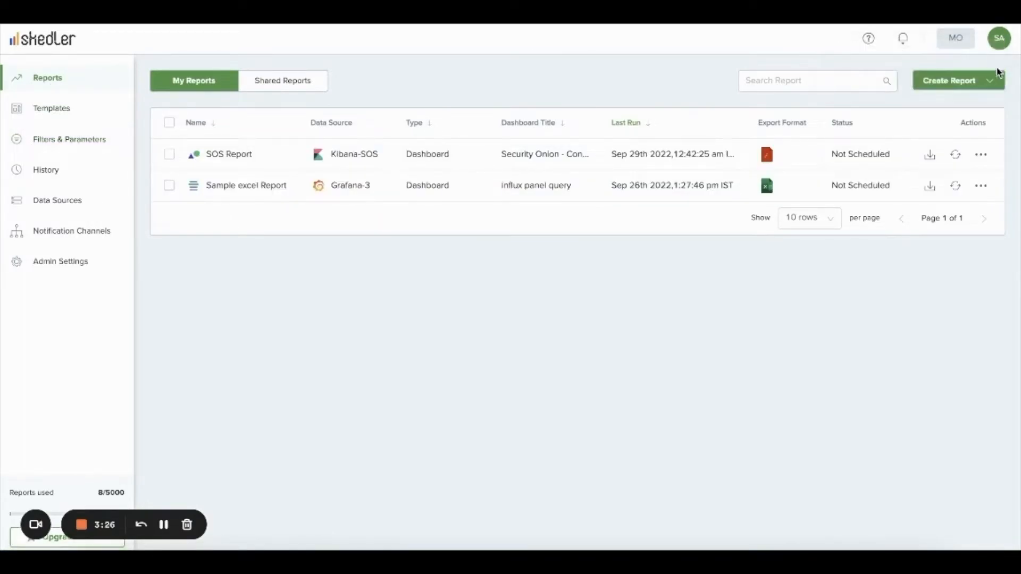
pyautogui.click(999, 85)
pyautogui.click(987, 106)
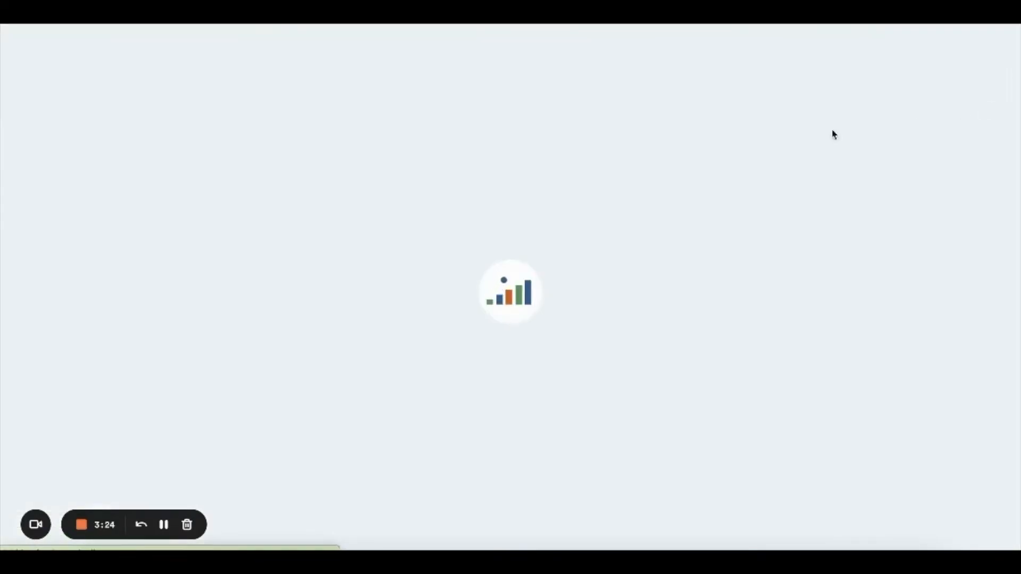
# - Set the report's data source to Kibana-lannister, the space to Default and the dashboard to [Flights] Global Flight Dashboard
pyautogui.click(611, 154)
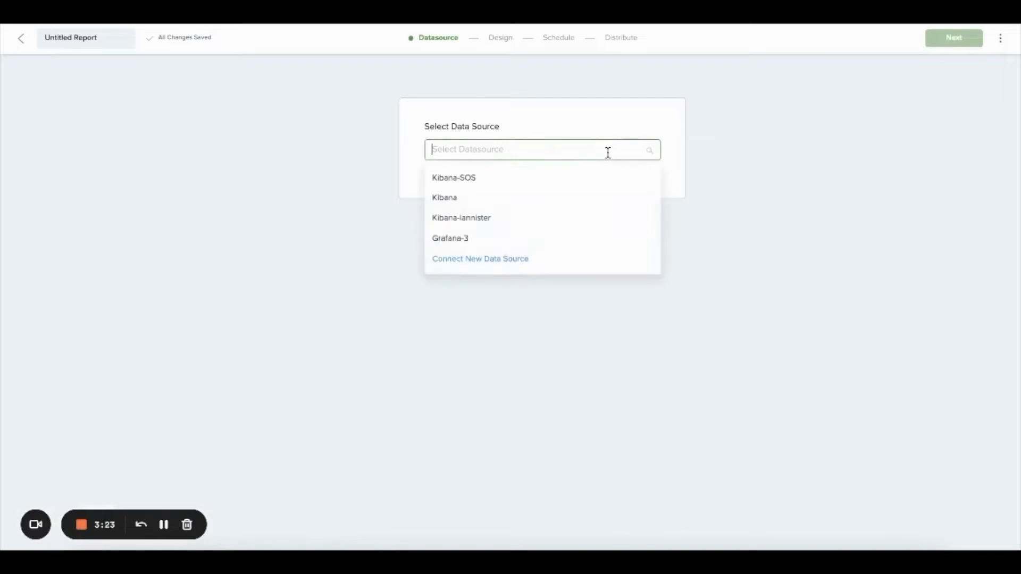
pyautogui.click(573, 219)
pyautogui.click(539, 267)
pyautogui.click(533, 293)
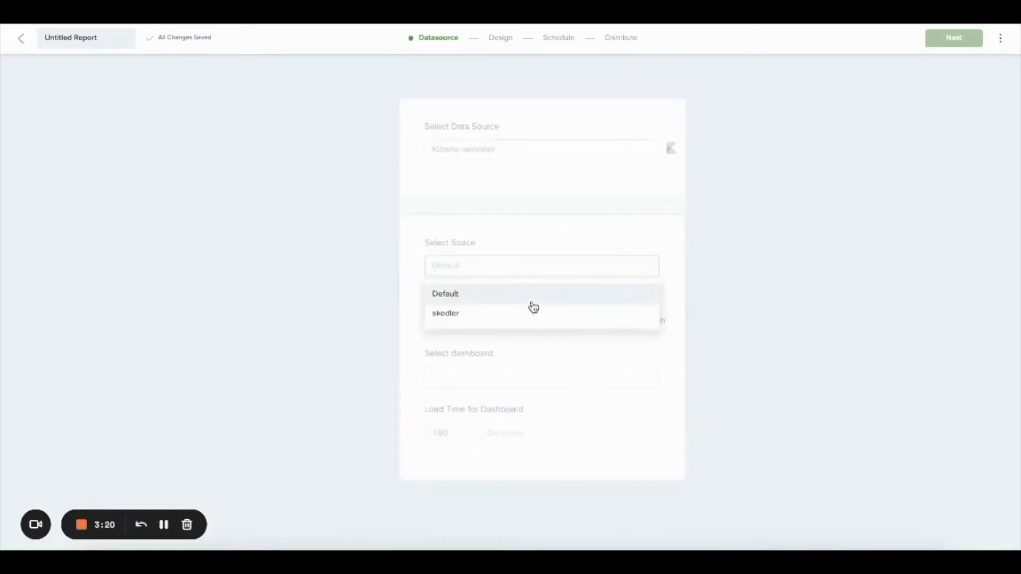
pyautogui.click(526, 376)
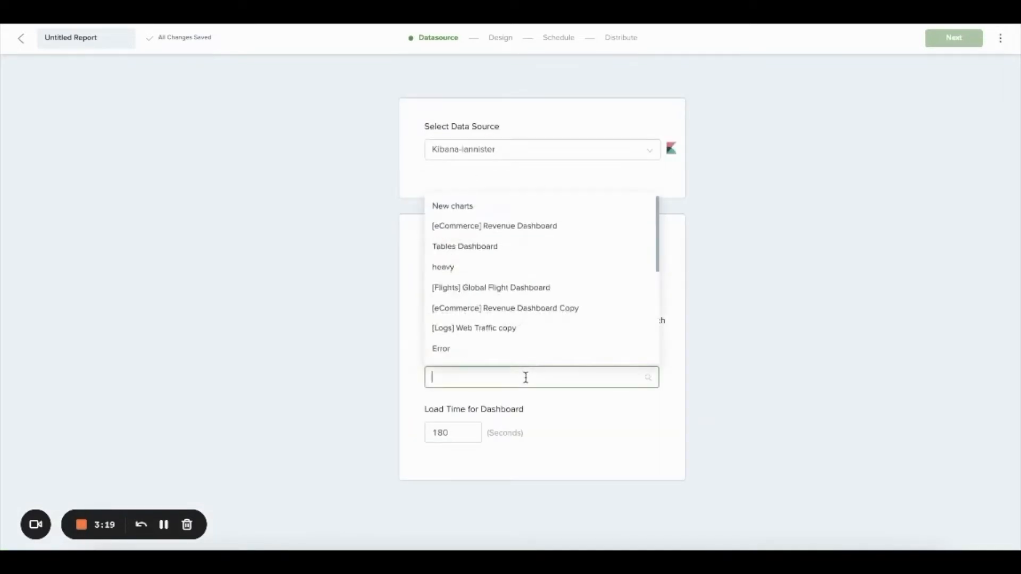
pyautogui.click(505, 291)
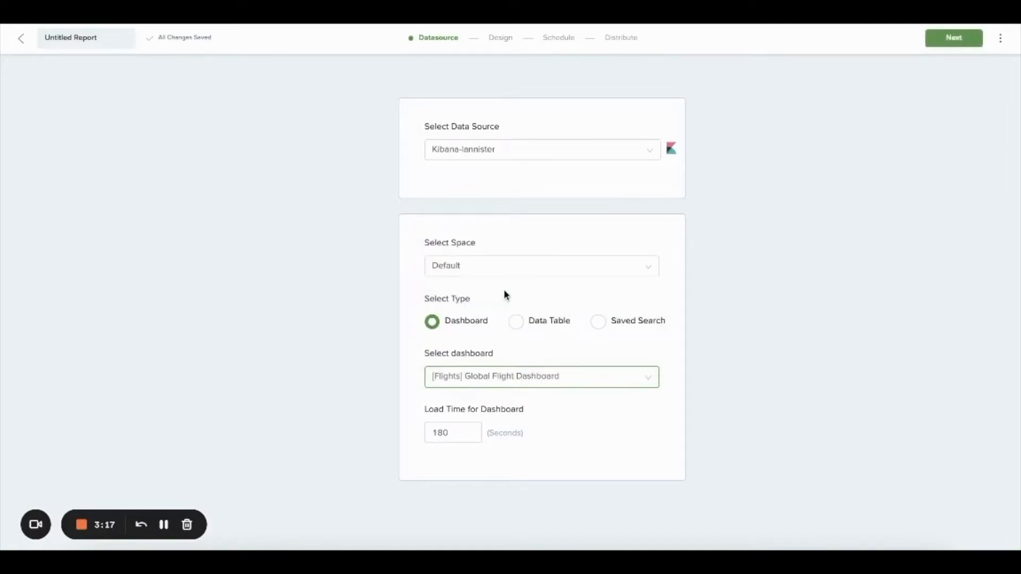
# - Proceed to the report design and choose a Smart Layout Report based on the Blank Template
pyautogui.click(964, 39)
pyautogui.click(643, 193)
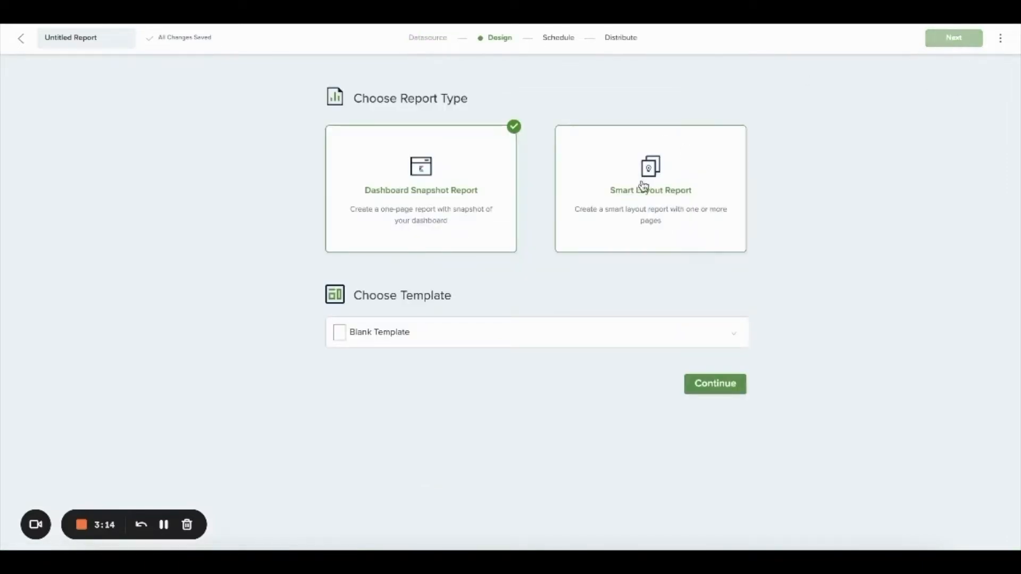
pyautogui.click(717, 385)
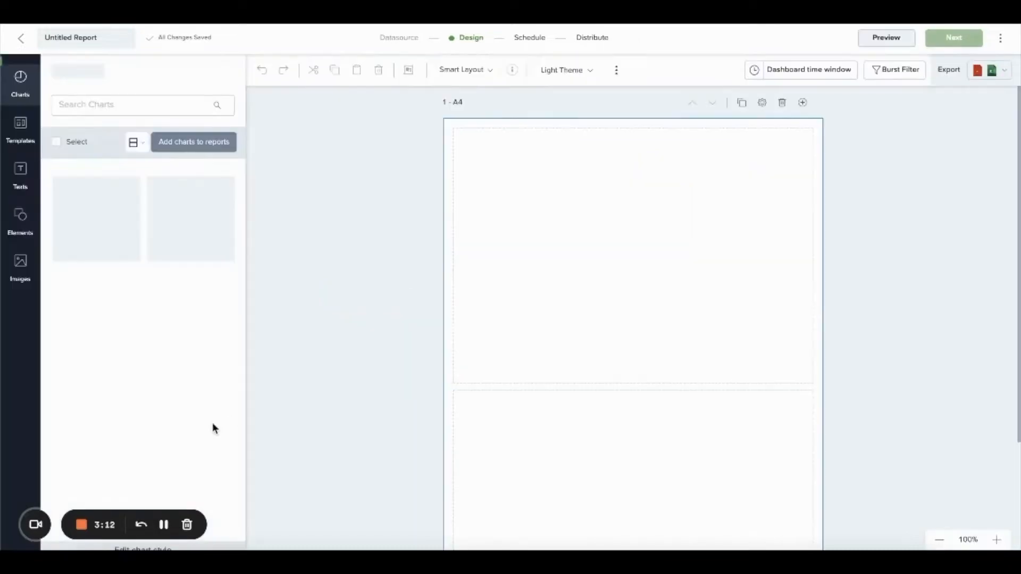
# - Place the [Flights] Delay Buckets chart in page 1's lower slot and add a second page holding the count and Cancelled charts
pyautogui.moveTo(216, 251); pyautogui.dragTo(531, 481)
pyautogui.scroll(-3, 375, 417)
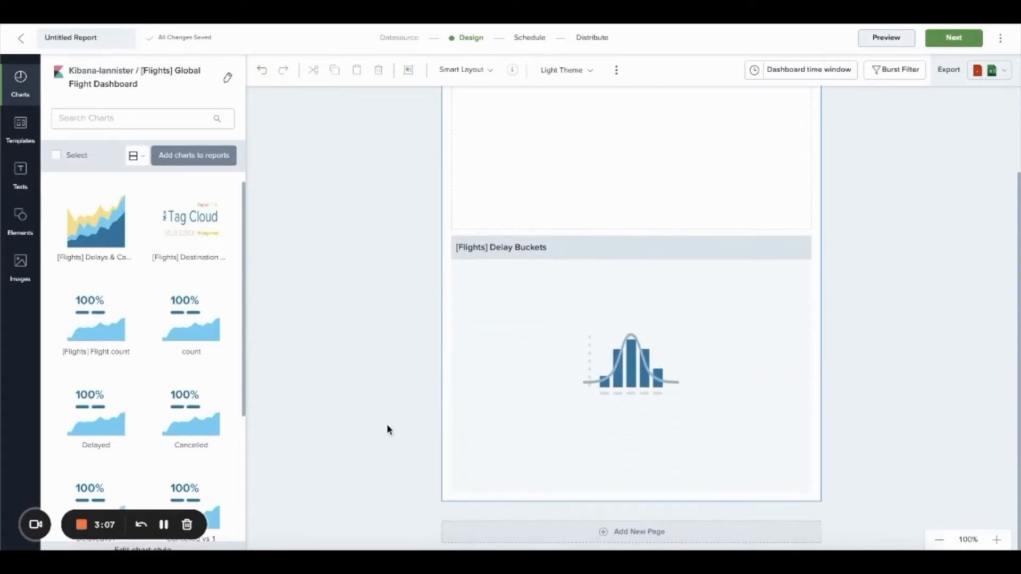
pyautogui.click(469, 533)
pyautogui.moveTo(193, 319); pyautogui.dragTo(531, 289)
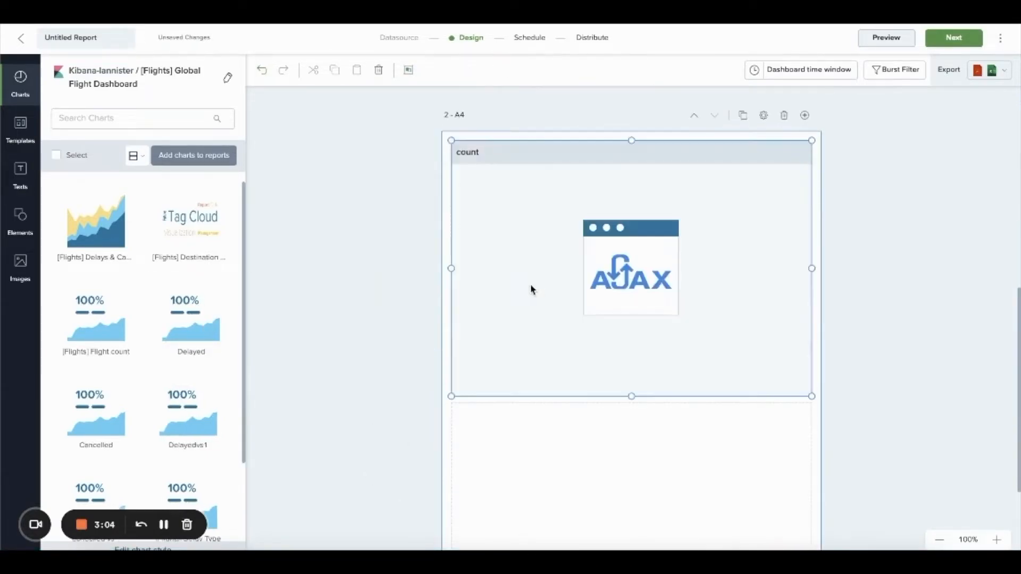
pyautogui.moveTo(96, 420); pyautogui.dragTo(565, 500)
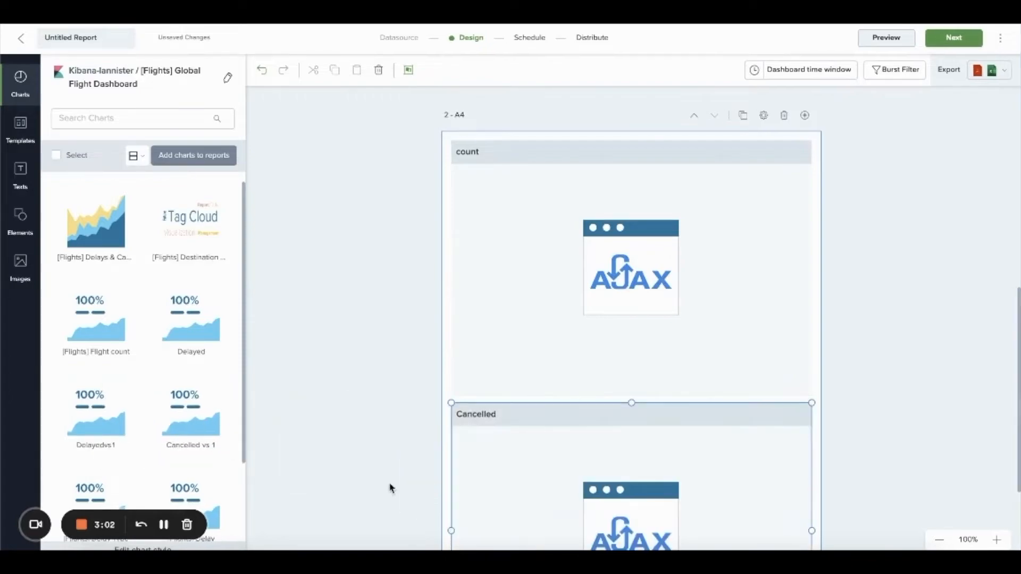
# - Apply the Skedler_Filter burst filter to the report
pyautogui.scroll(3, 370, 473)
pyautogui.scroll(7, 369, 472)
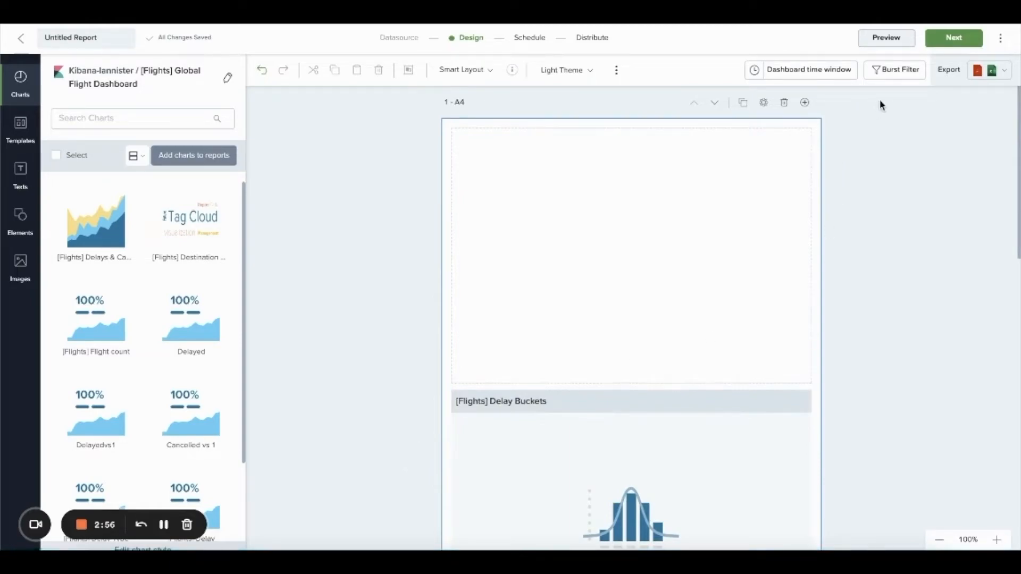
pyautogui.click(894, 70)
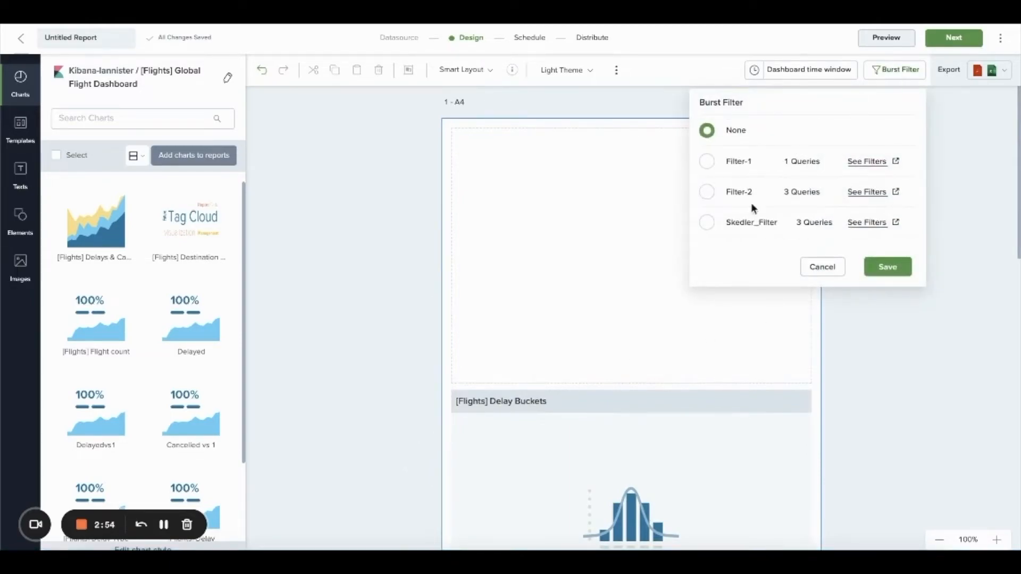
pyautogui.click(734, 226)
pyautogui.click(888, 267)
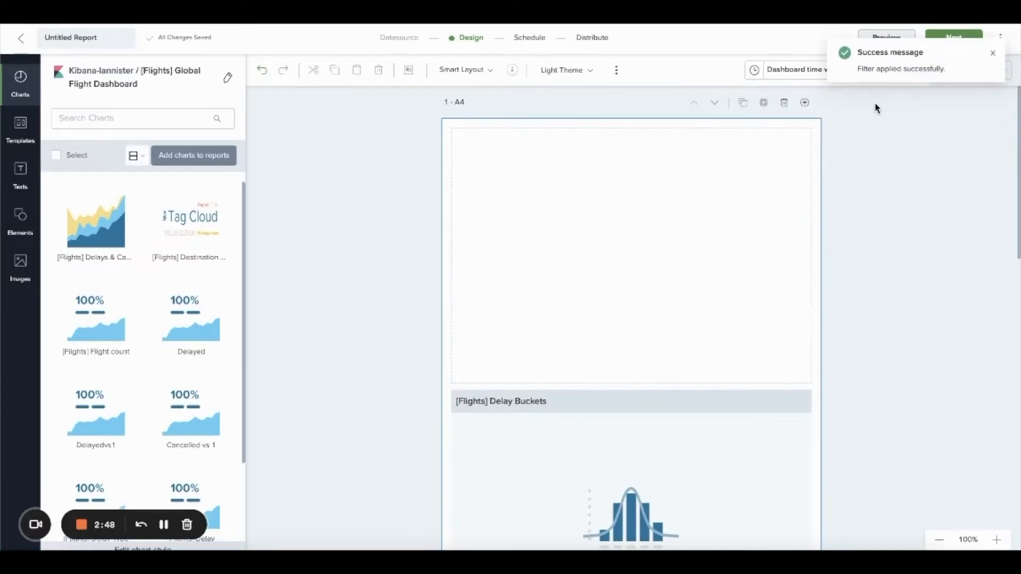
# - Add a subheading in page 1's empty upper slot and replace its text with the Customer Name parameter
pyautogui.click(19, 173)
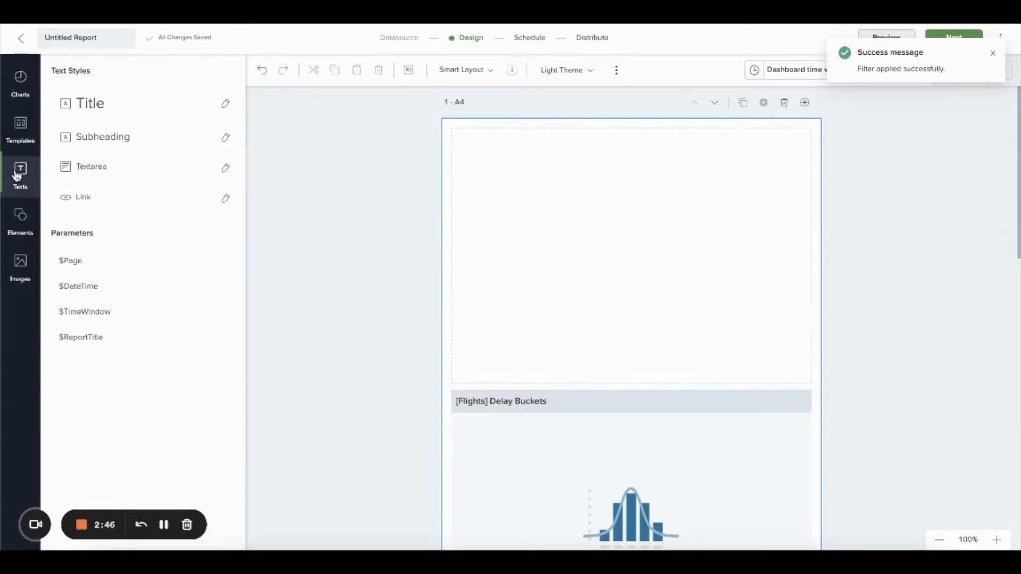
pyautogui.moveTo(120, 137); pyautogui.dragTo(521, 167)
pyautogui.doubleClick(547, 169)
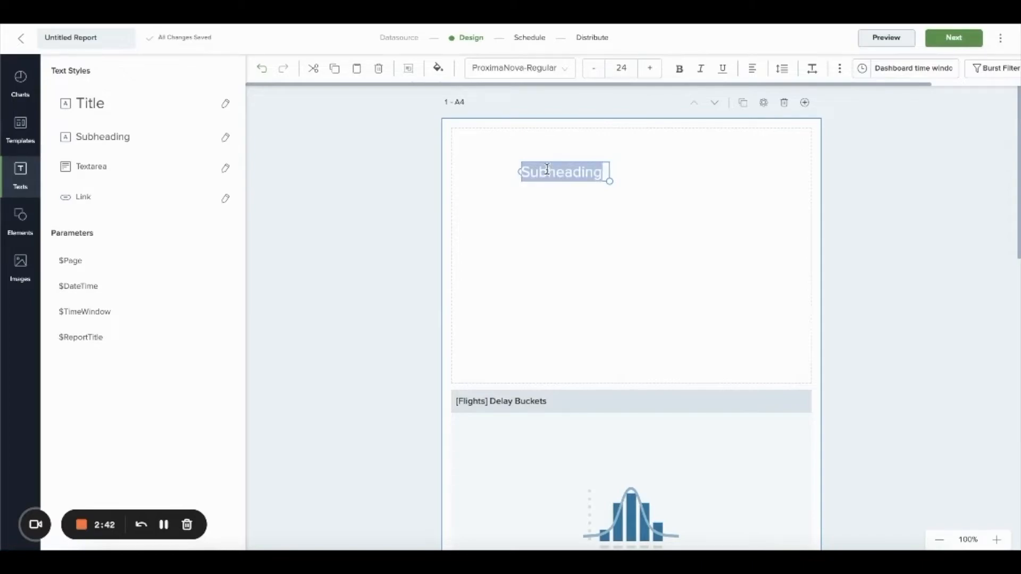
pyautogui.press('BackSpace')
pyautogui.write('$')
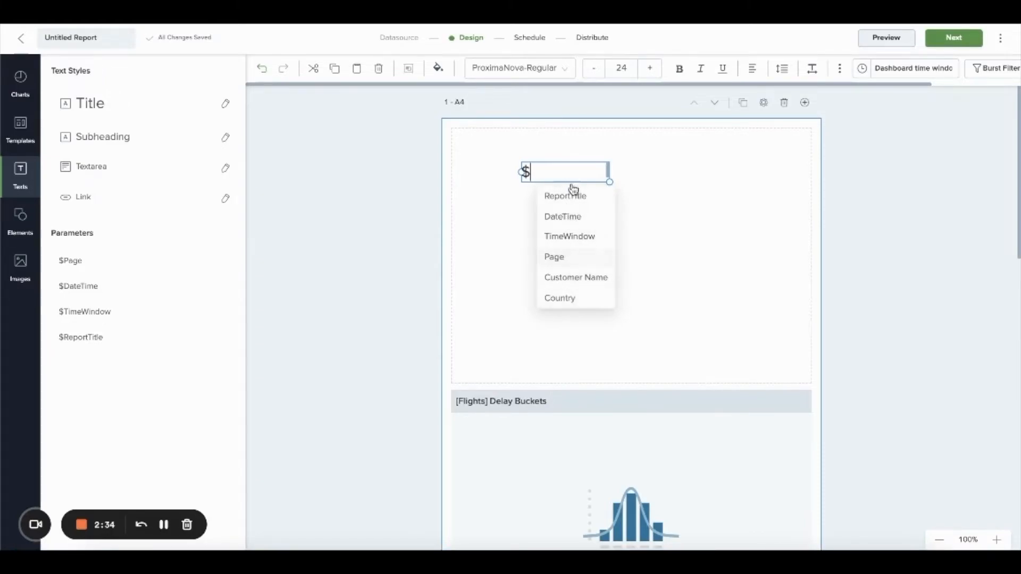
pyautogui.click(578, 277)
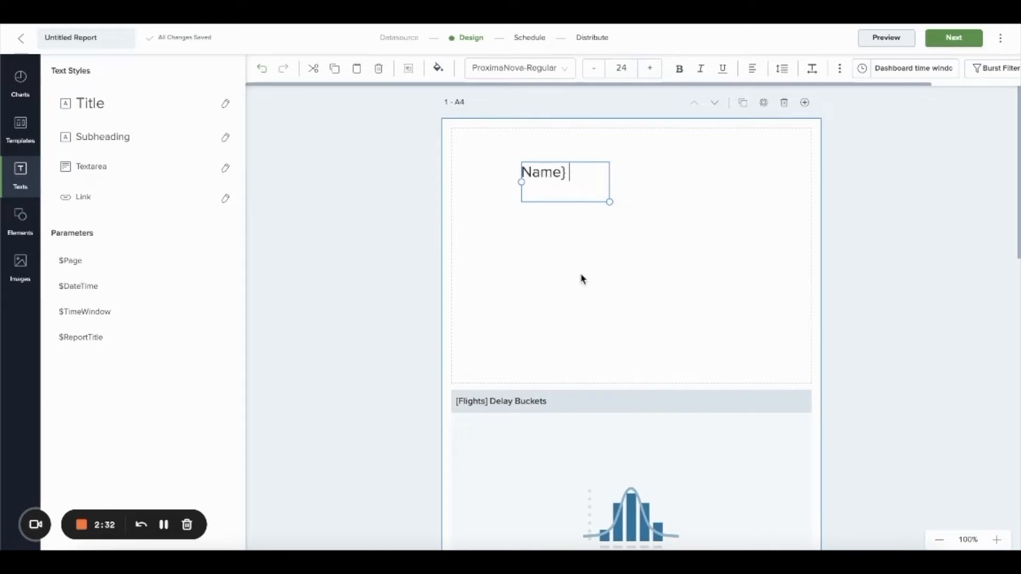
# - Widen the Customer Name text box and set its font size to 12
pyautogui.moveTo(609, 202); pyautogui.dragTo(720, 187)
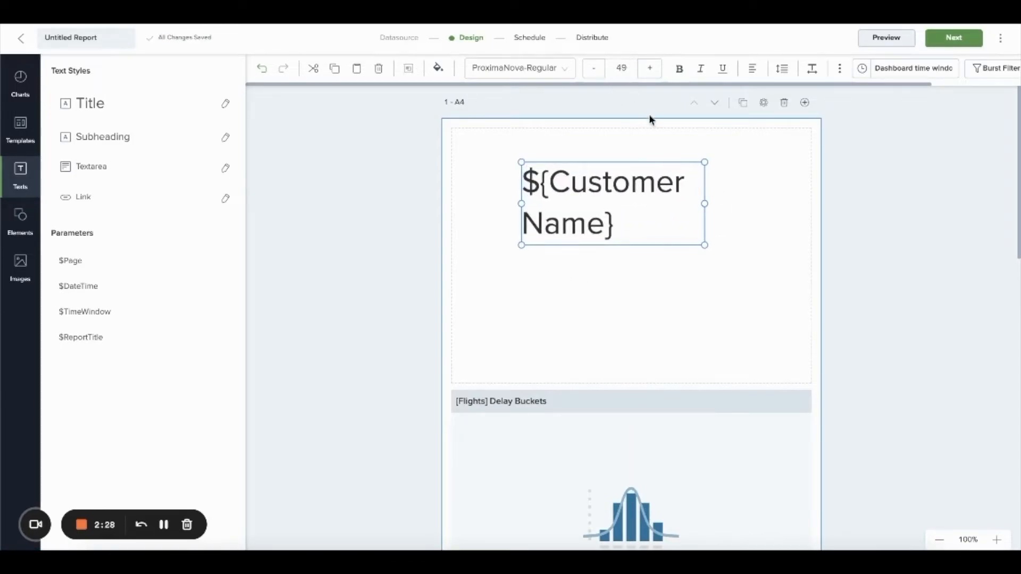
pyautogui.click(620, 68)
pyautogui.click(618, 115)
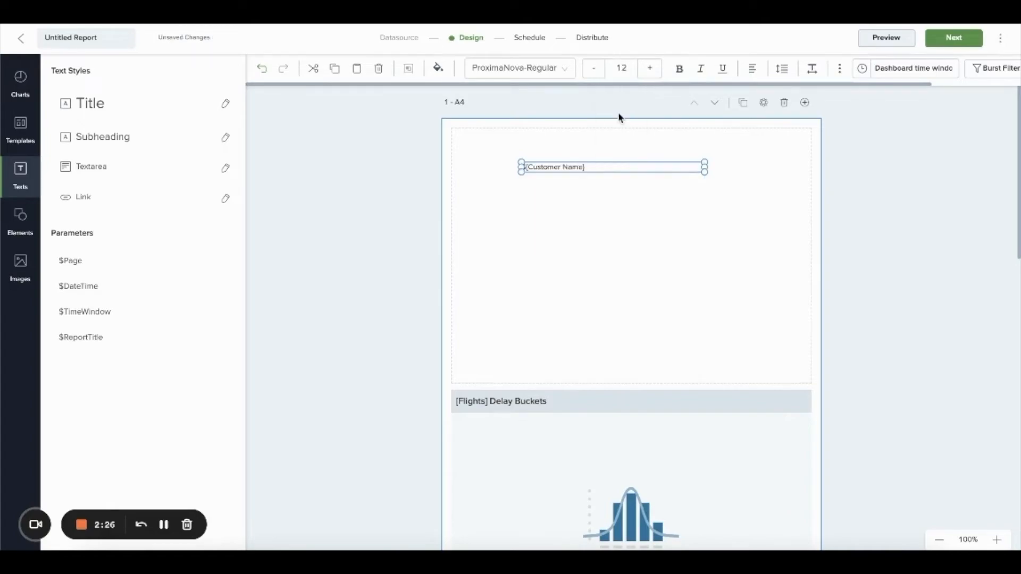
pyautogui.click(585, 190)
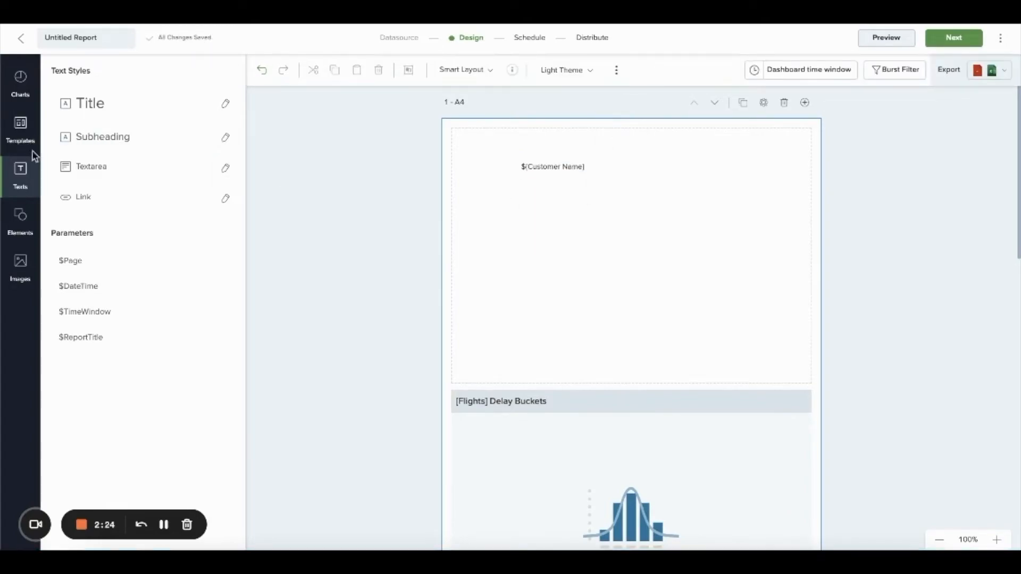
# - Add a second subheading below the Customer Name text, reading "Country" followed by the Country parameter
pyautogui.moveTo(103, 140); pyautogui.dragTo(531, 194)
pyautogui.doubleClick(548, 197)
pyautogui.press('BackSpace')
pyautogui.write('Country ')
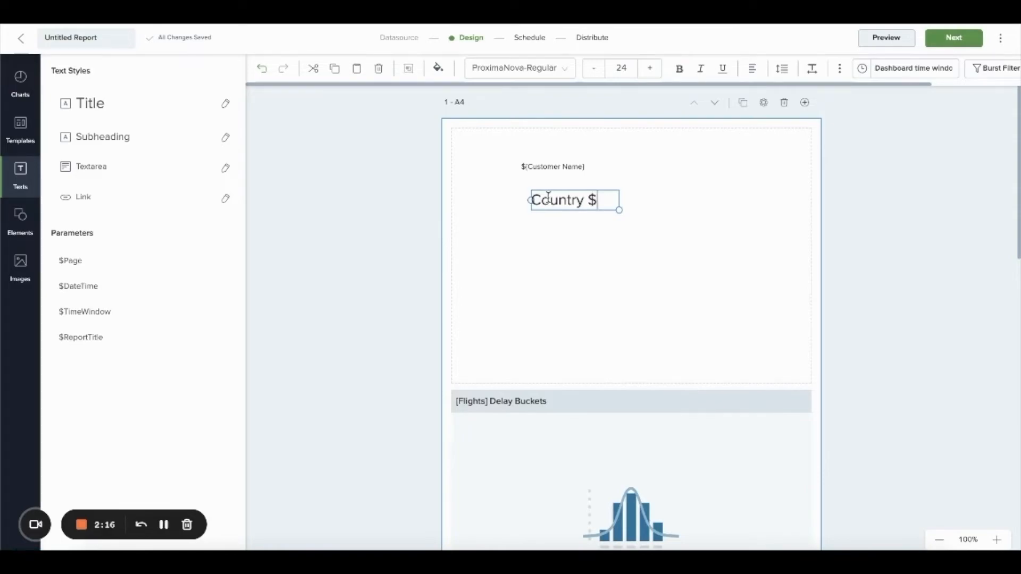
pyautogui.write('$')
pyautogui.click(627, 326)
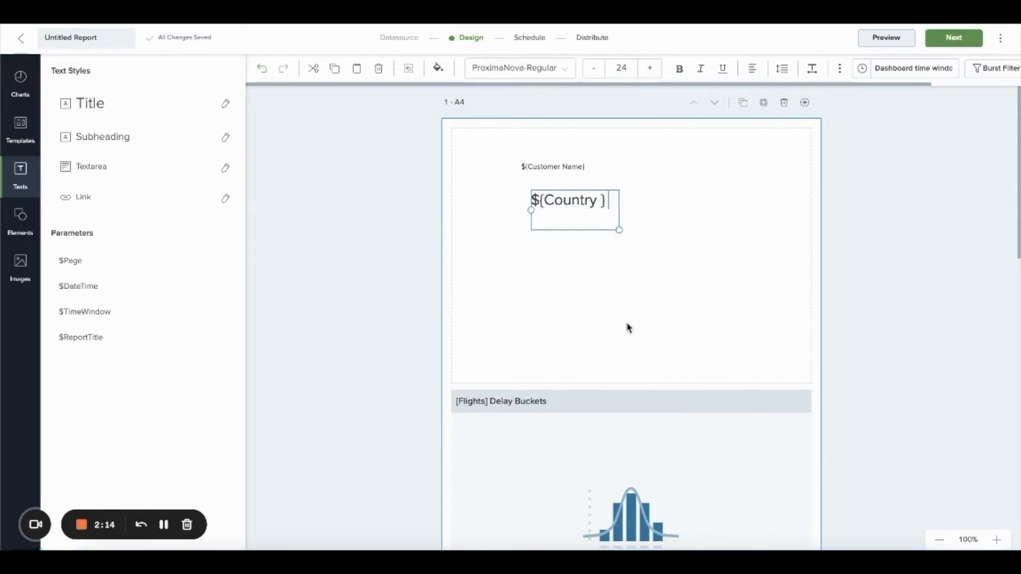
pyautogui.click(583, 225)
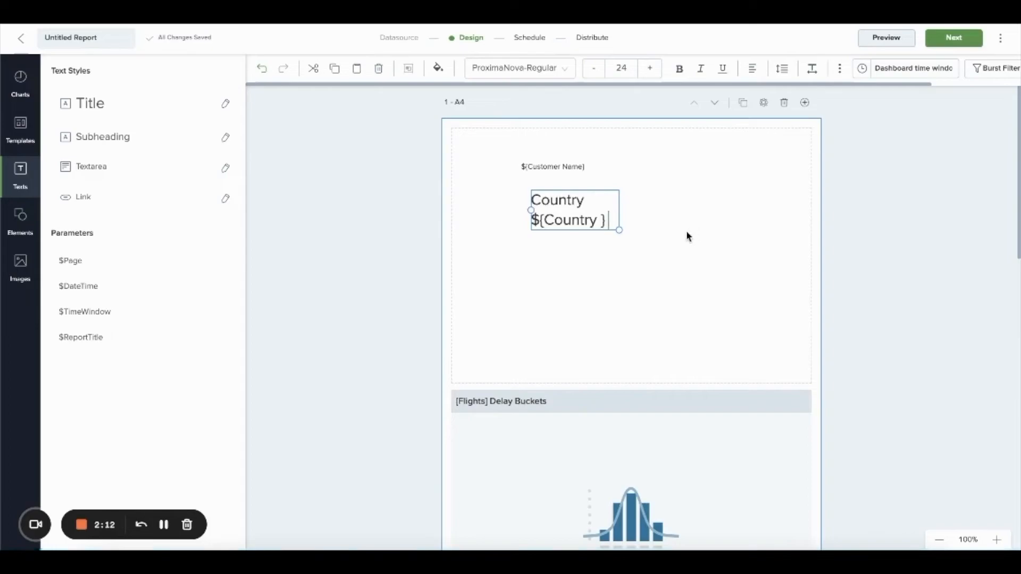
# - Set the Country text's font size to 10 and align it under the Customer Name text
pyautogui.click(634, 75)
pyautogui.click(622, 102)
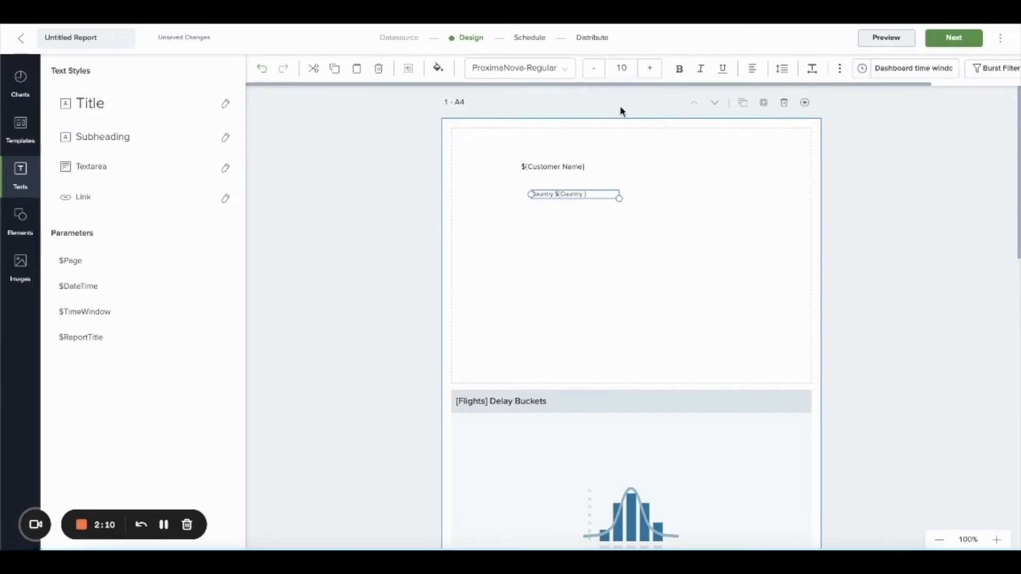
pyautogui.moveTo(600, 192)
pyautogui.mouseDown()
pyautogui.moveTo(578, 191)
pyautogui.moveTo(592, 189)
pyautogui.mouseUp()
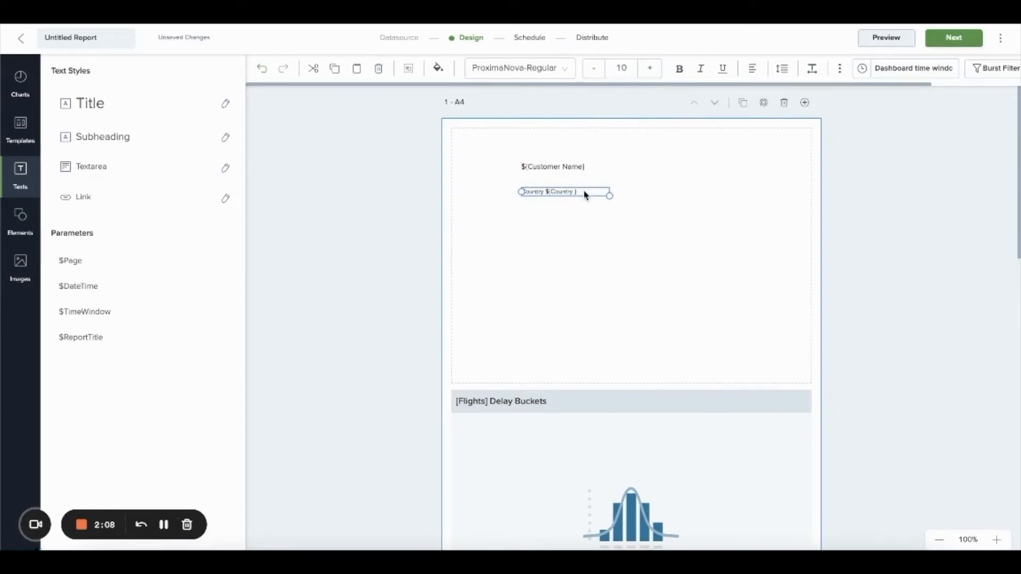
pyautogui.click(976, 152)
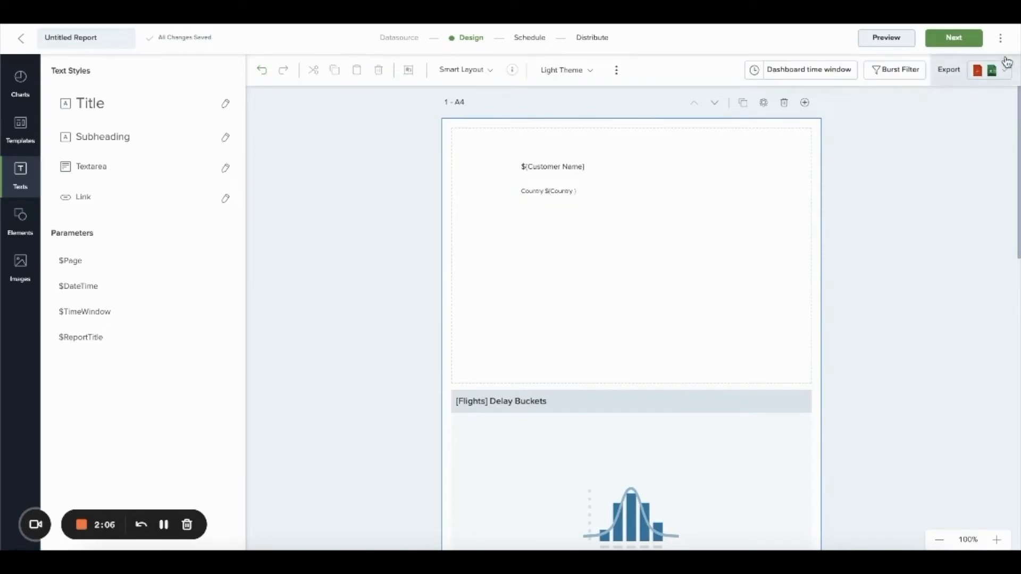
# - Generate a report preview using the Country - AU filter query
pyautogui.click(903, 42)
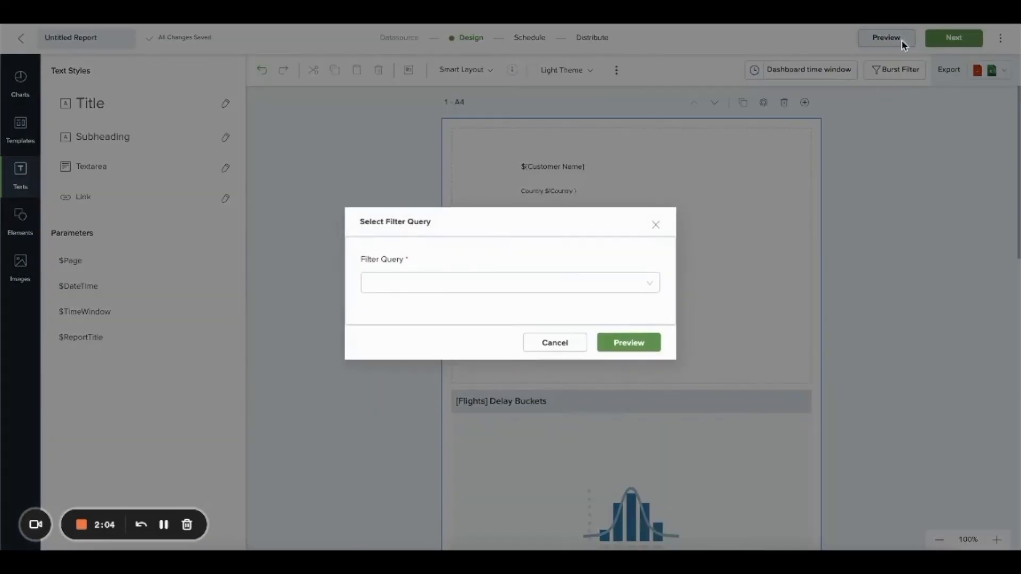
pyautogui.click(532, 287)
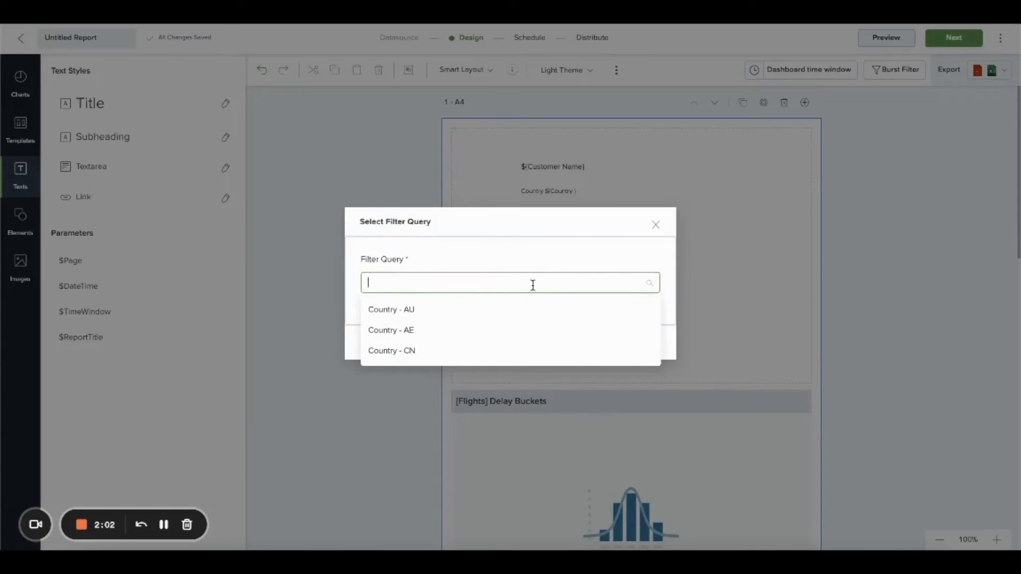
pyautogui.click(510, 311)
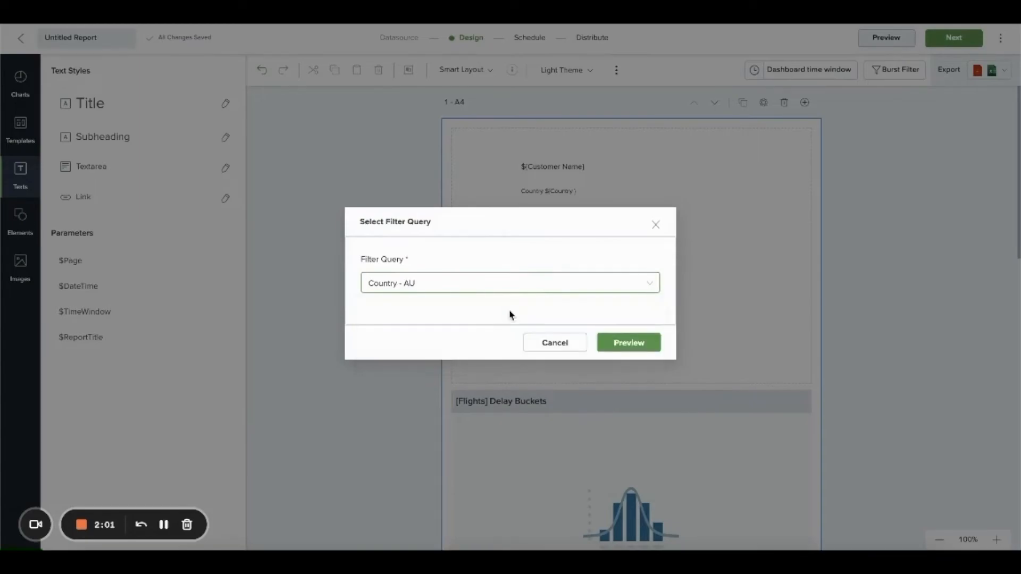
pyautogui.click(628, 344)
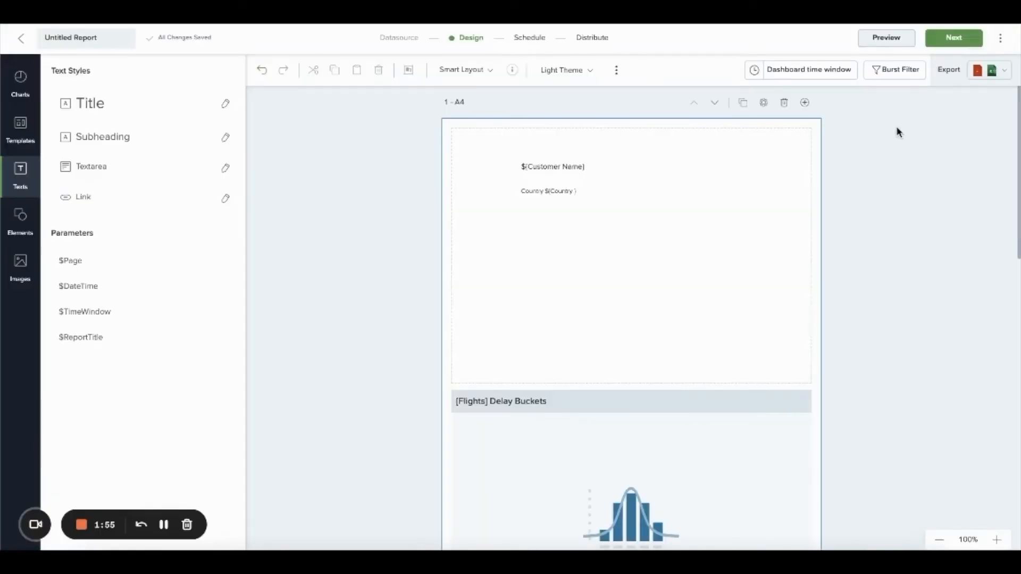
# - Download the report as a PDF using the Country - CN filter query
pyautogui.click(999, 39)
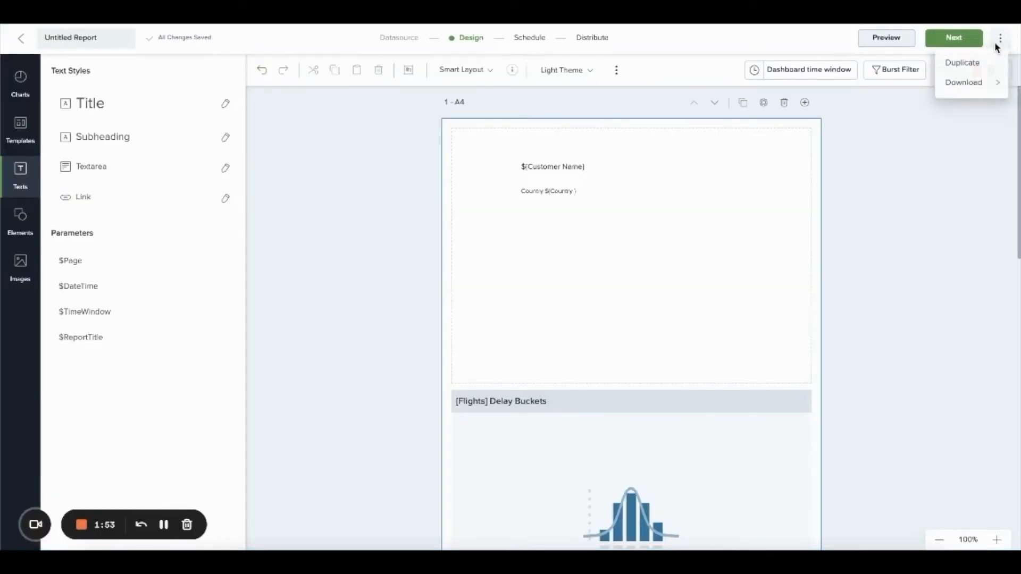
pyautogui.click(991, 83)
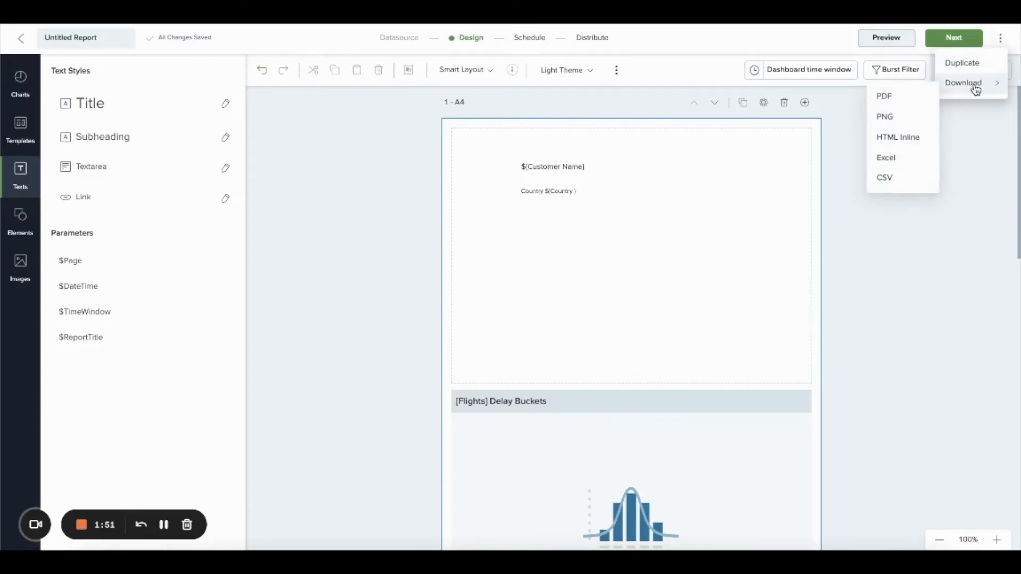
pyautogui.click(916, 95)
pyautogui.click(519, 289)
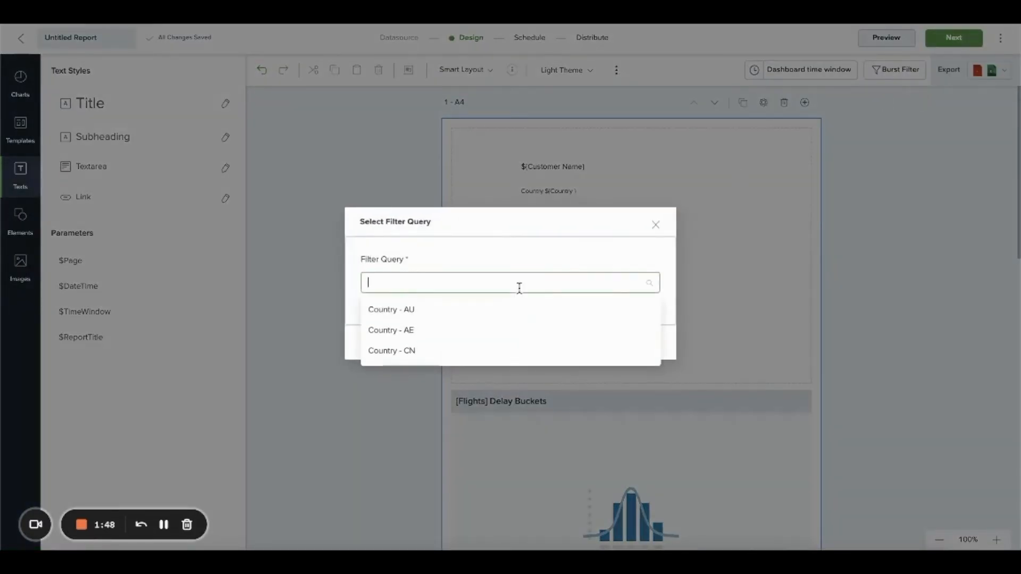
pyautogui.click(483, 351)
pyautogui.click(625, 344)
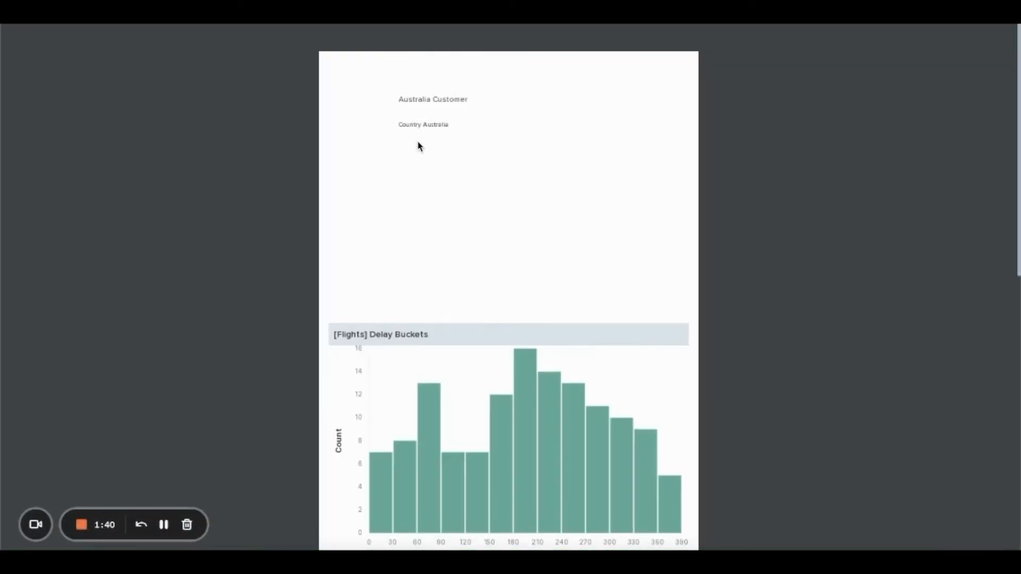
# - Examine the Country - AU preview's customer and country text and its flight charts on both pages
pyautogui.scroll(-5, 419, 146)
pyautogui.scroll(-10, 419, 146)
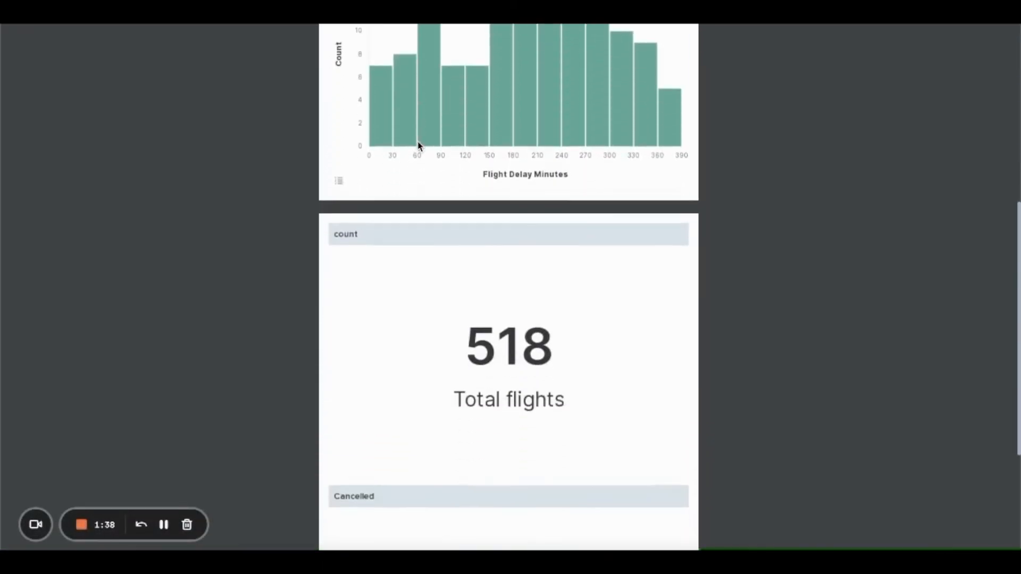
pyautogui.scroll(15, 418, 146)
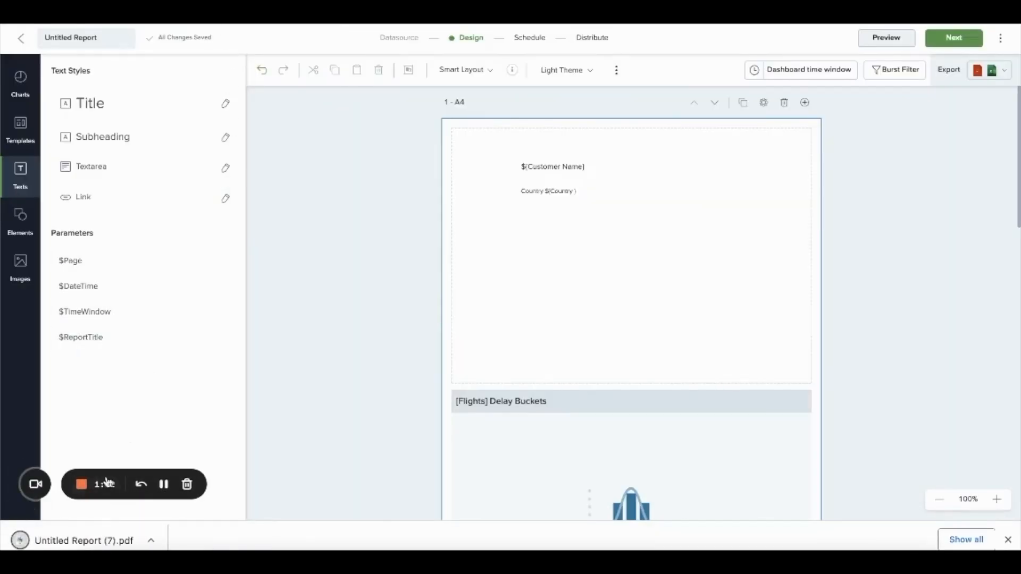
# - Open the downloaded Untitled Report (7).pdf and examine its parameter text and charts on both pages
pyautogui.click(85, 543)
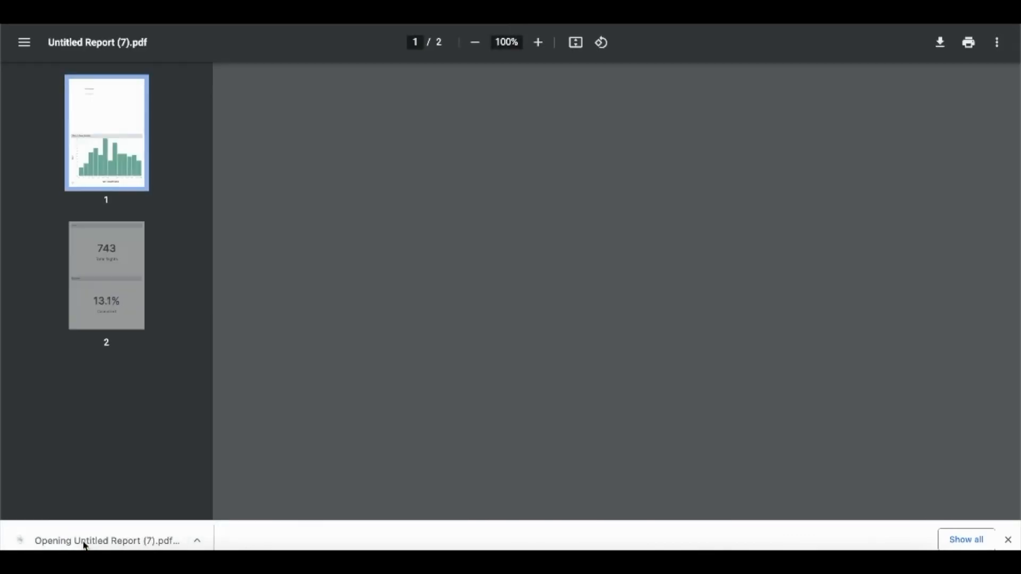
pyautogui.scroll(-9, 453, 232)
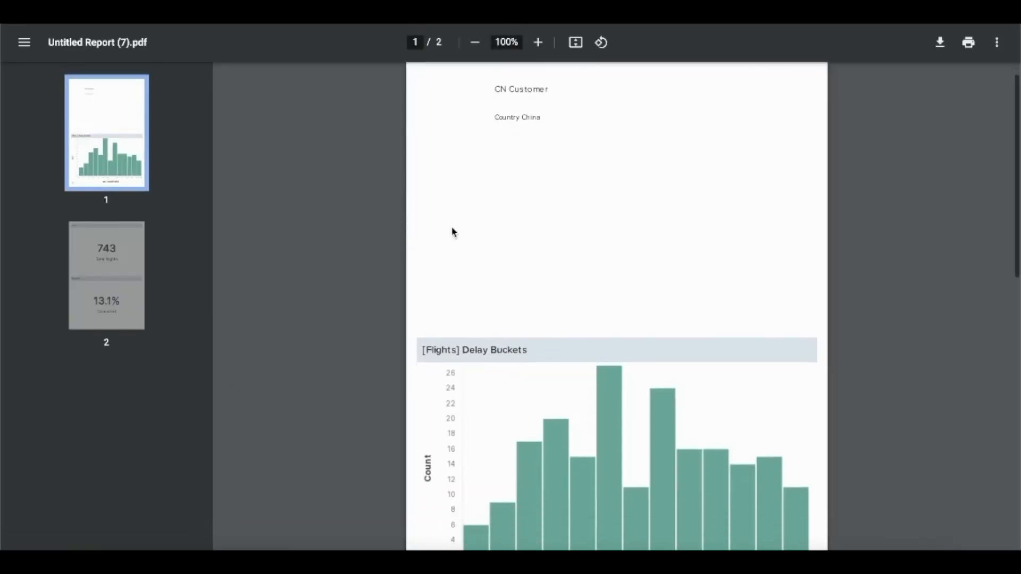
pyautogui.scroll(-5, 453, 232)
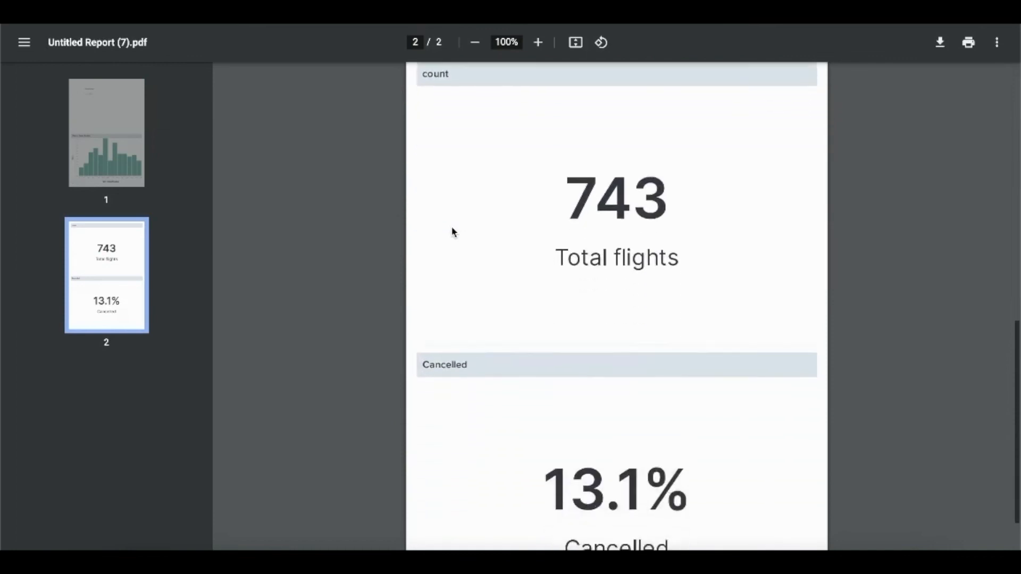